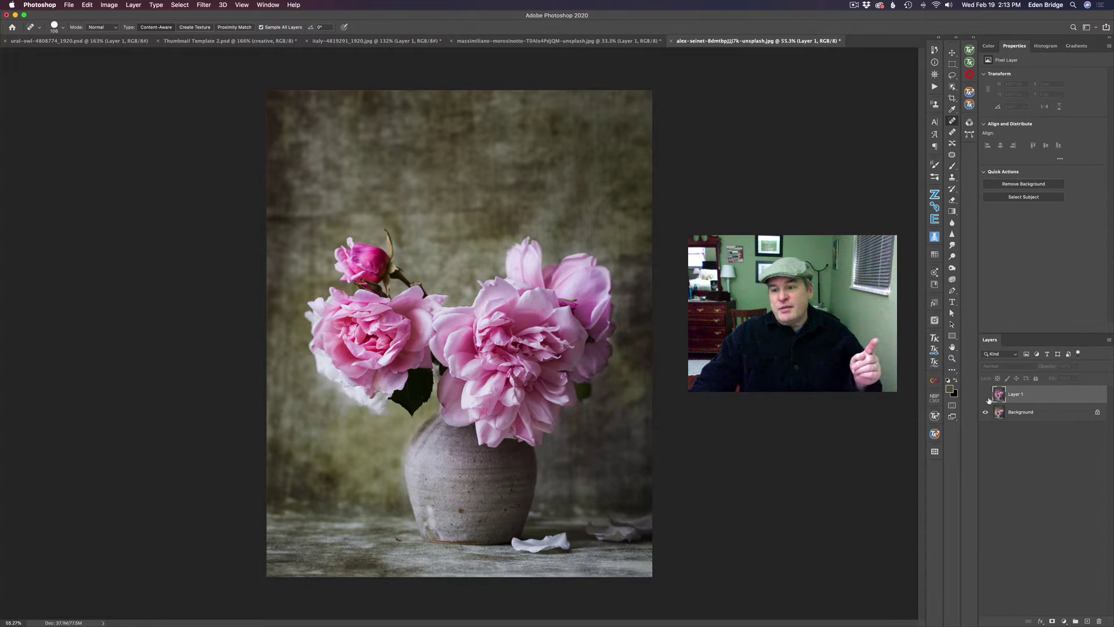
Make Layer 1 visible and open it in the Topaz Studio 2 filter.
click(985, 396)
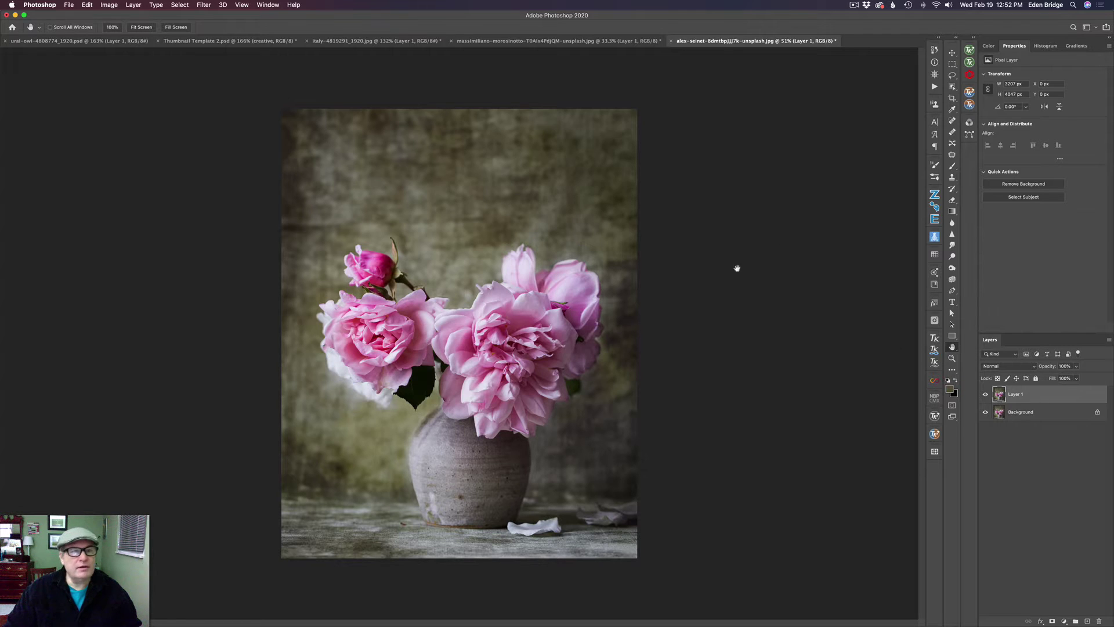
click(204, 5)
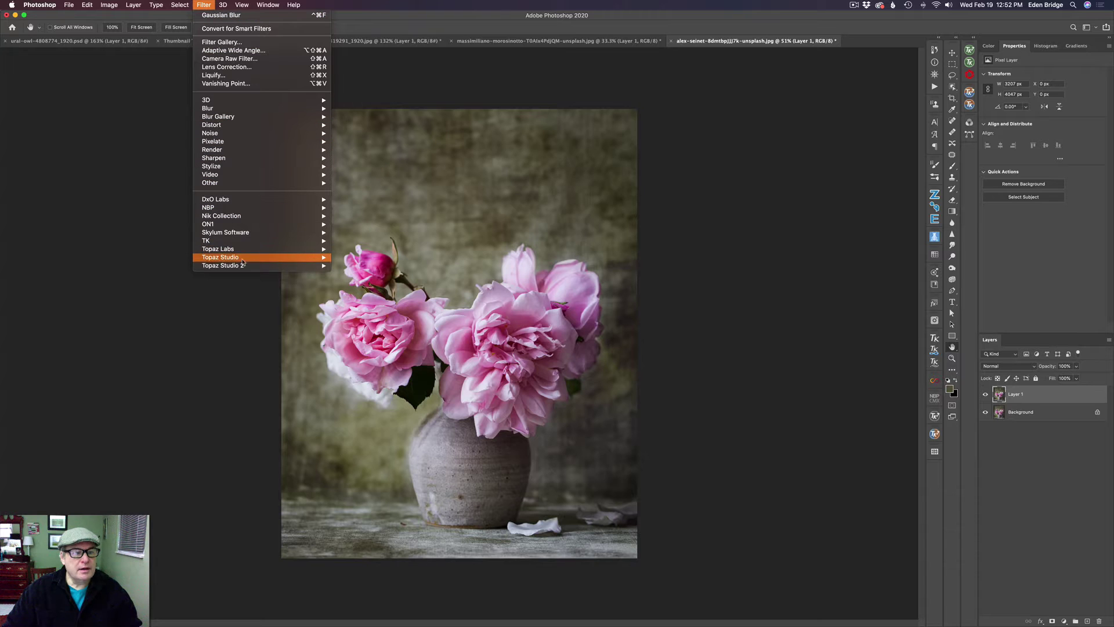
mouse_move(256, 267)
click(351, 266)
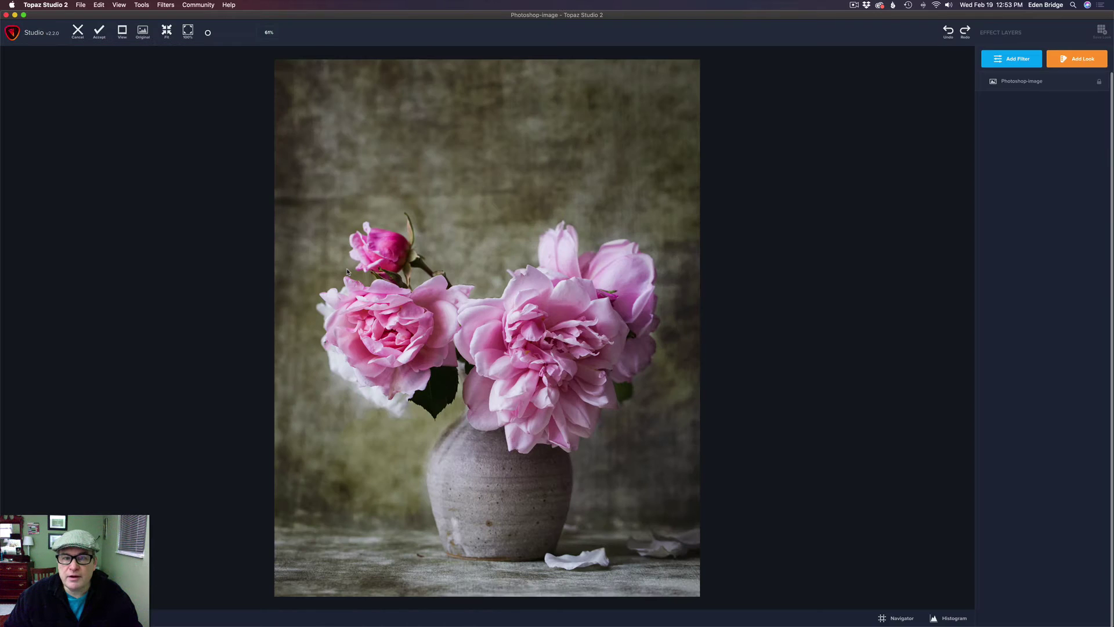
Add an Impression filter to the image and set its number of strokes to Low.
click(1015, 60)
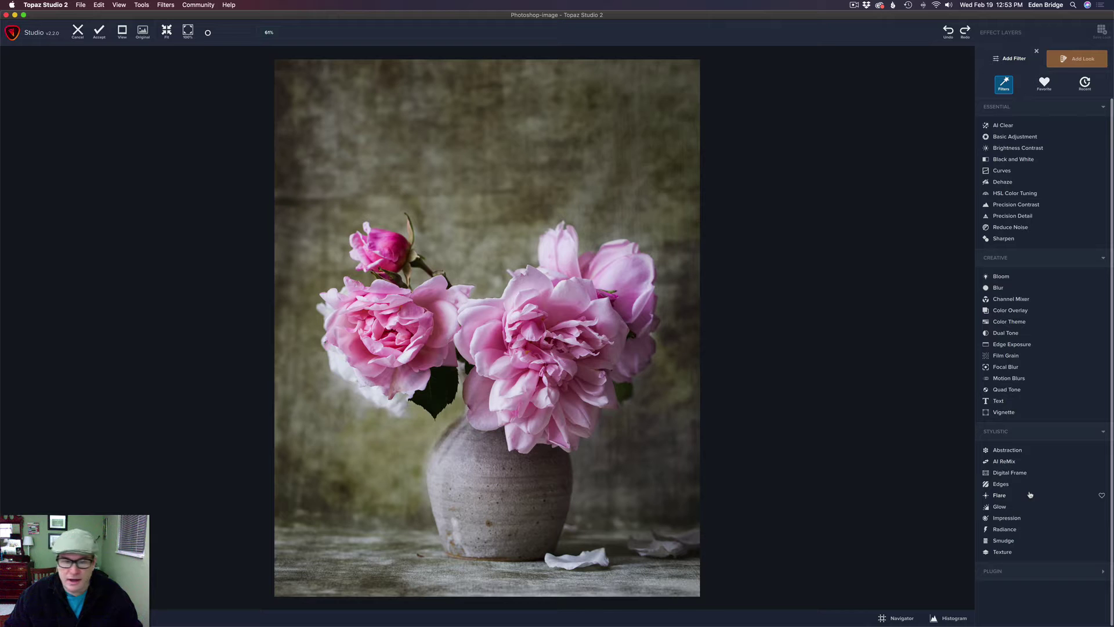
click(1006, 518)
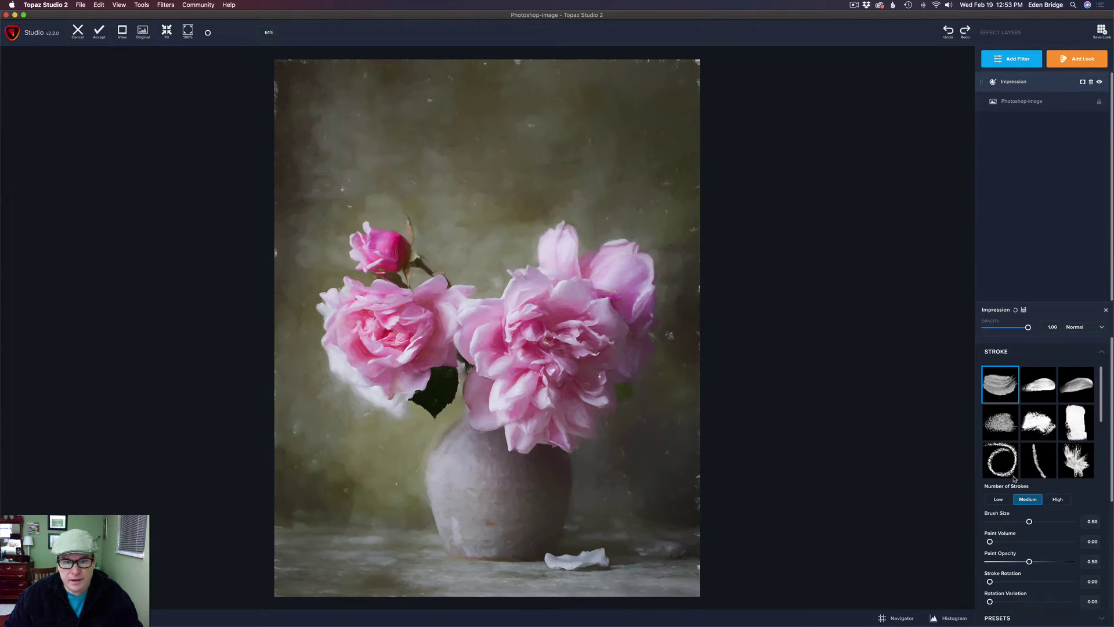
scroll(1073, 418, down, 3)
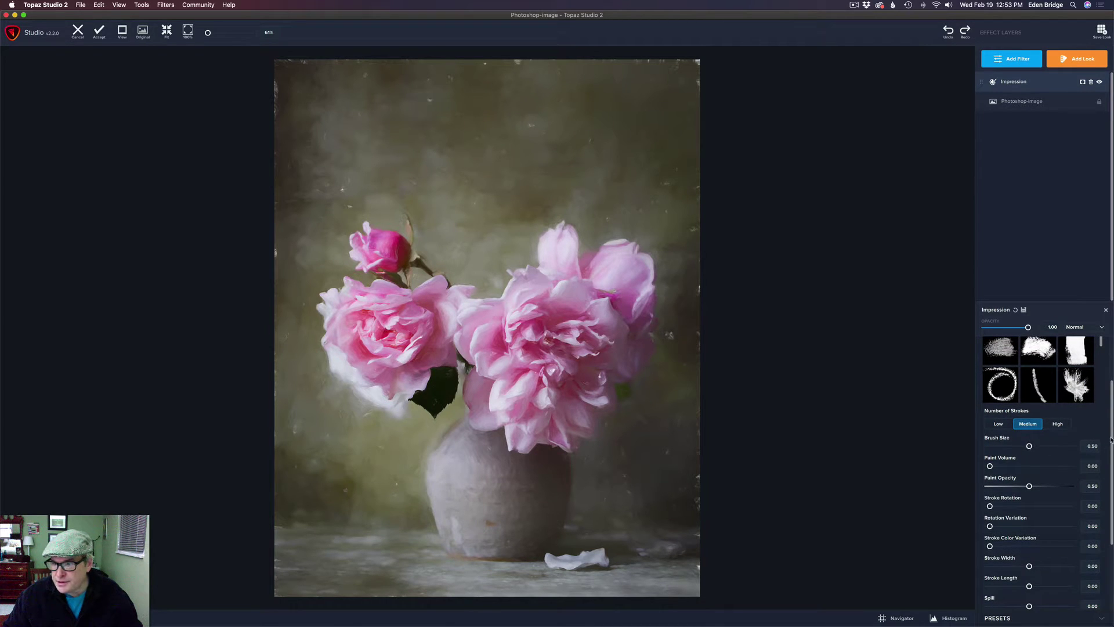
scroll(1111, 440, up, 1)
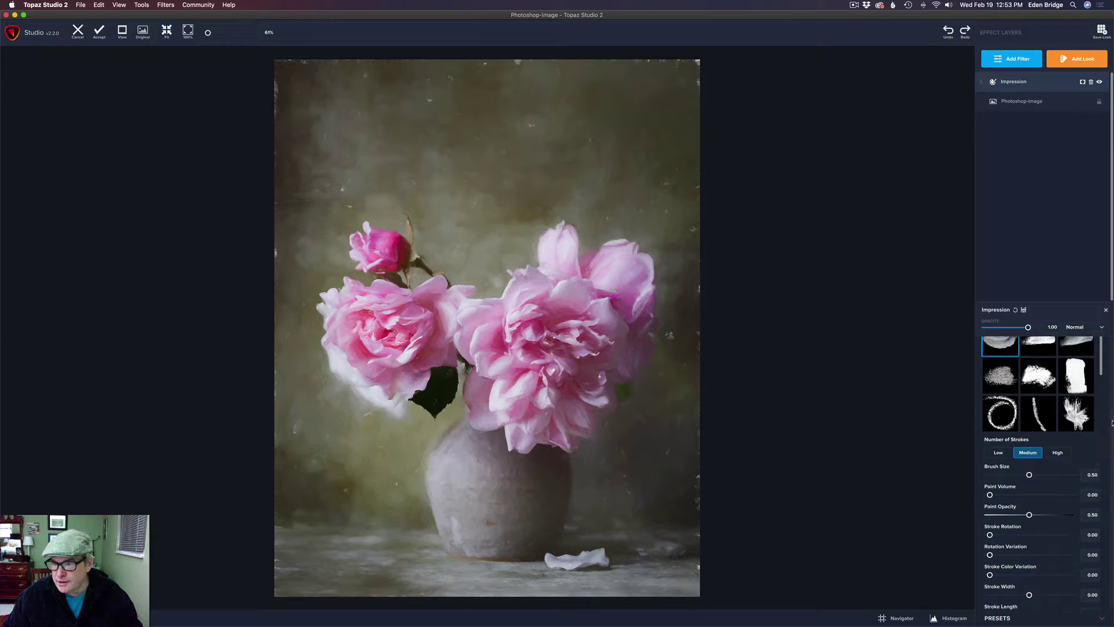
click(998, 453)
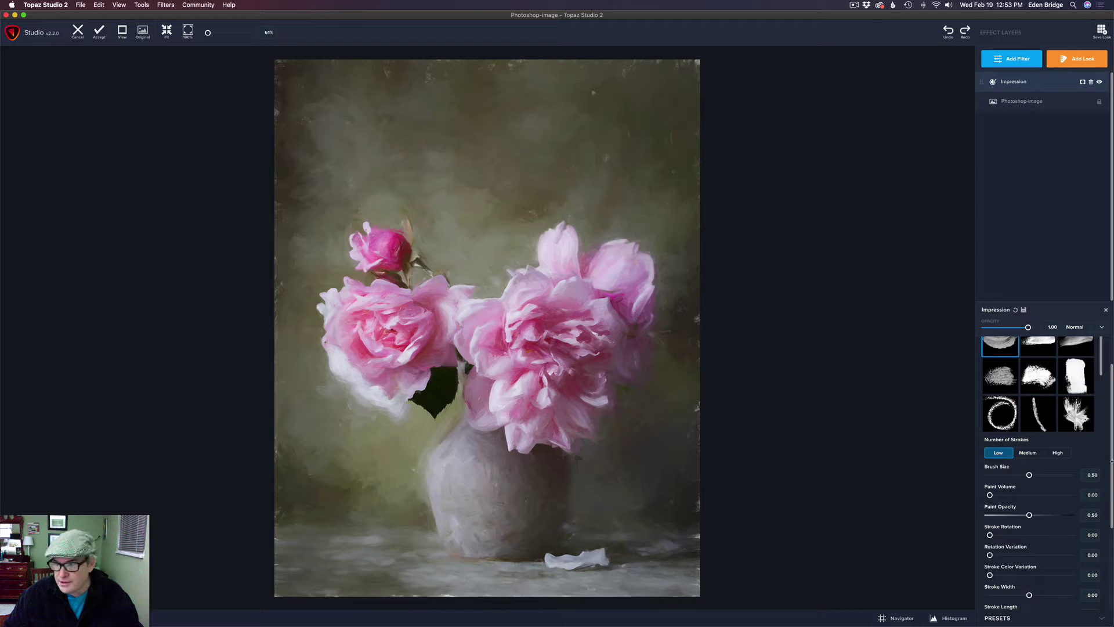
Set the Impression stroke length to 0.48 and the stroke width to 0.04.
scroll(1112, 463, down, 3)
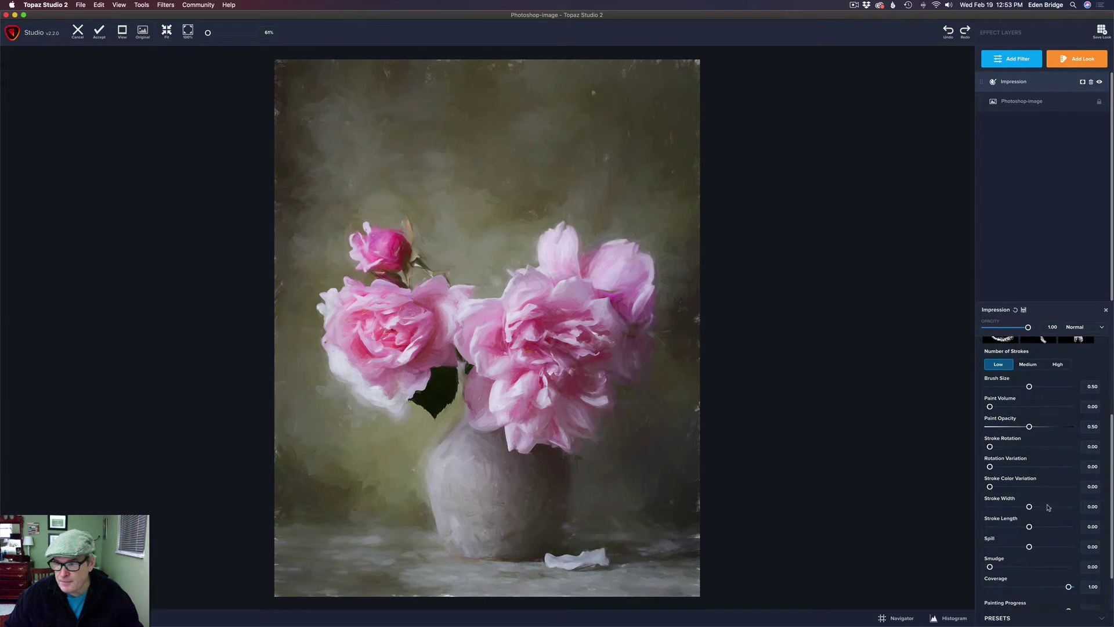
mouse_move(1030, 506)
mouse_down()
mouse_move(1020, 506)
mouse_move(1047, 527)
mouse_move(1031, 507)
mouse_up()
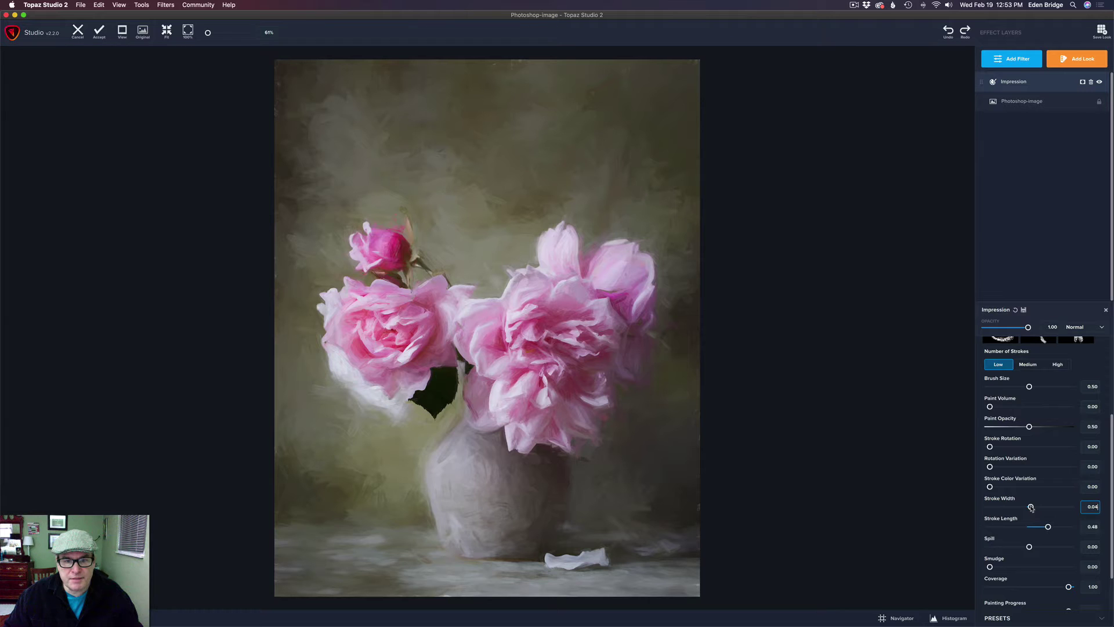
Try the second through sixth brush types on the painting, then return to the first brush type.
drag(1111, 471, 1111, 400)
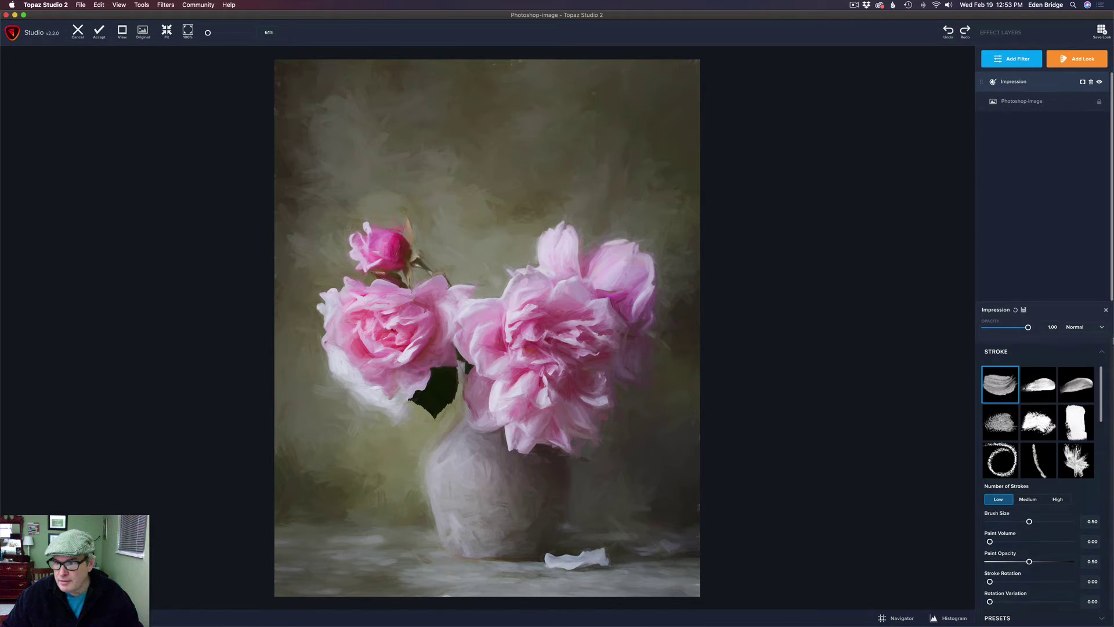
click(1043, 387)
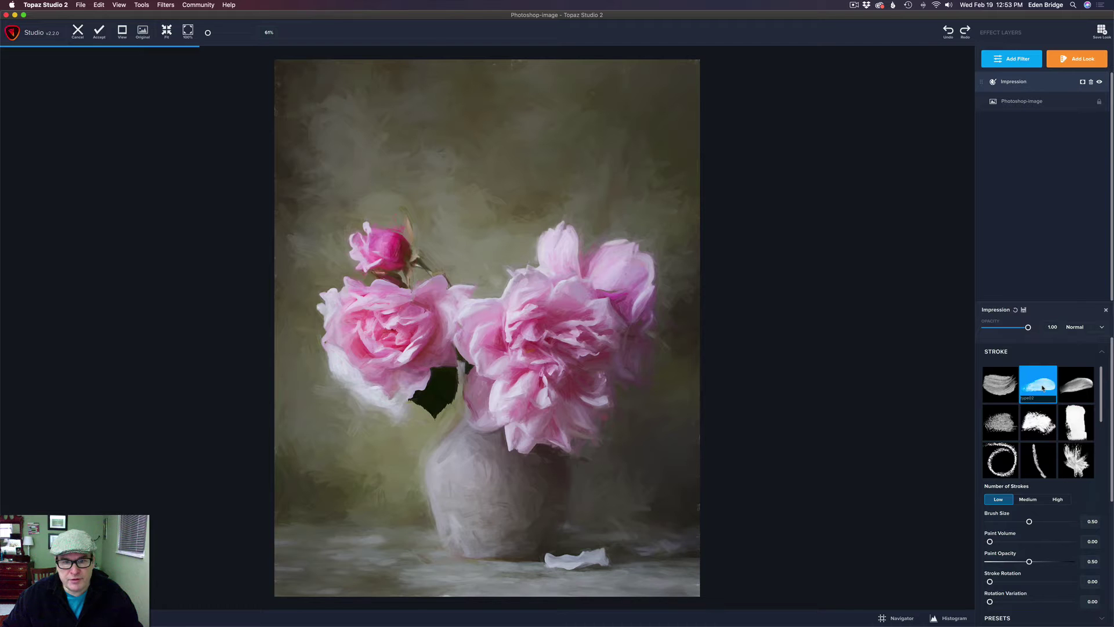
click(1080, 387)
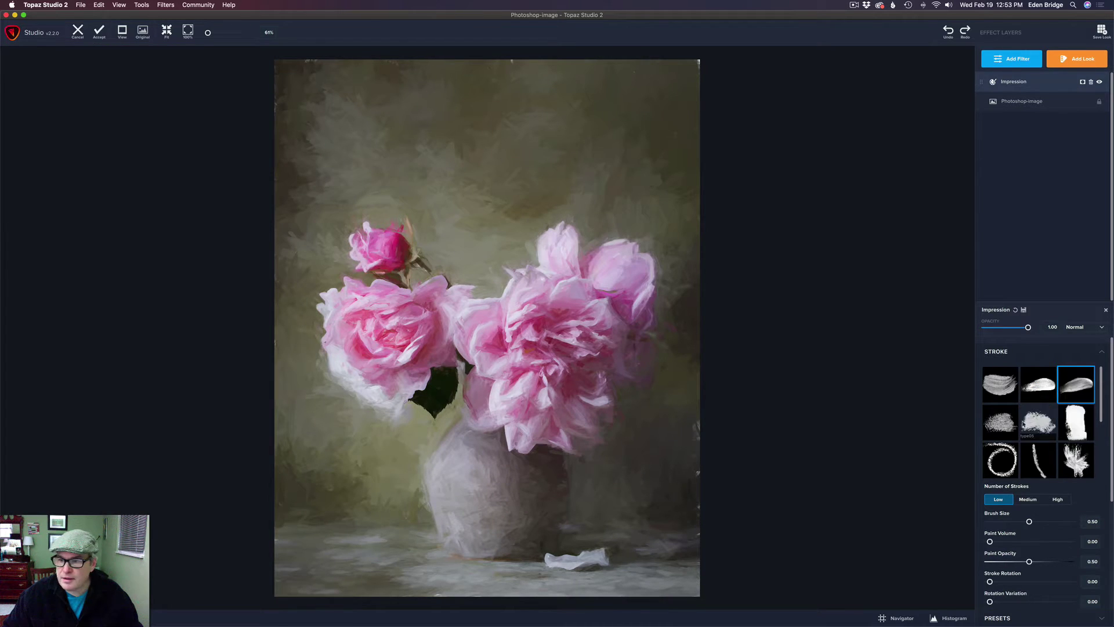
click(1006, 425)
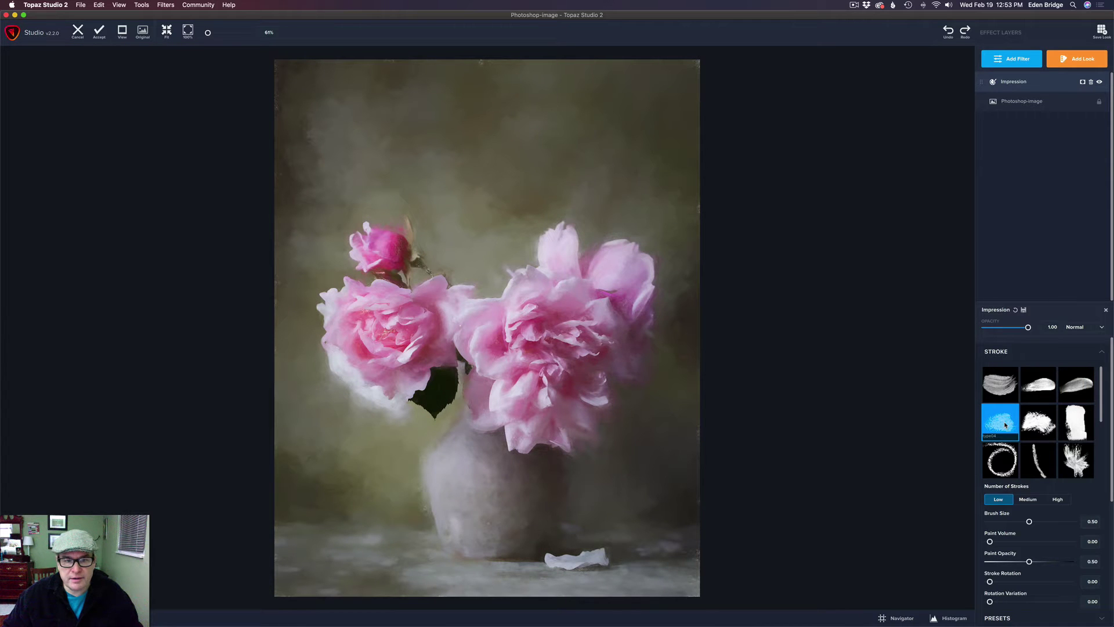
click(1038, 422)
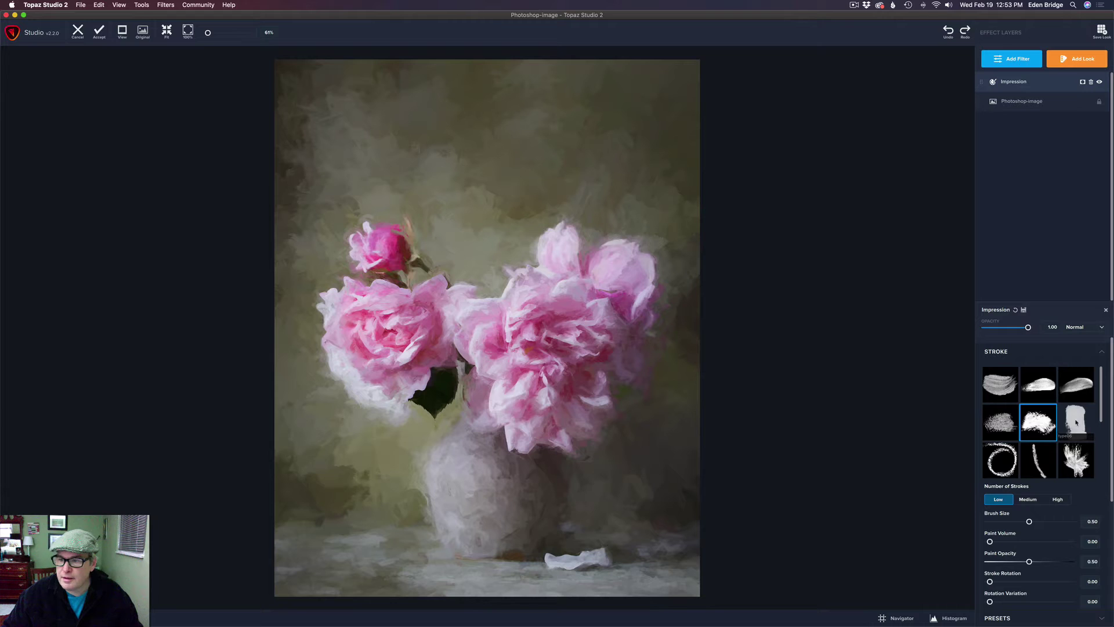
click(1076, 422)
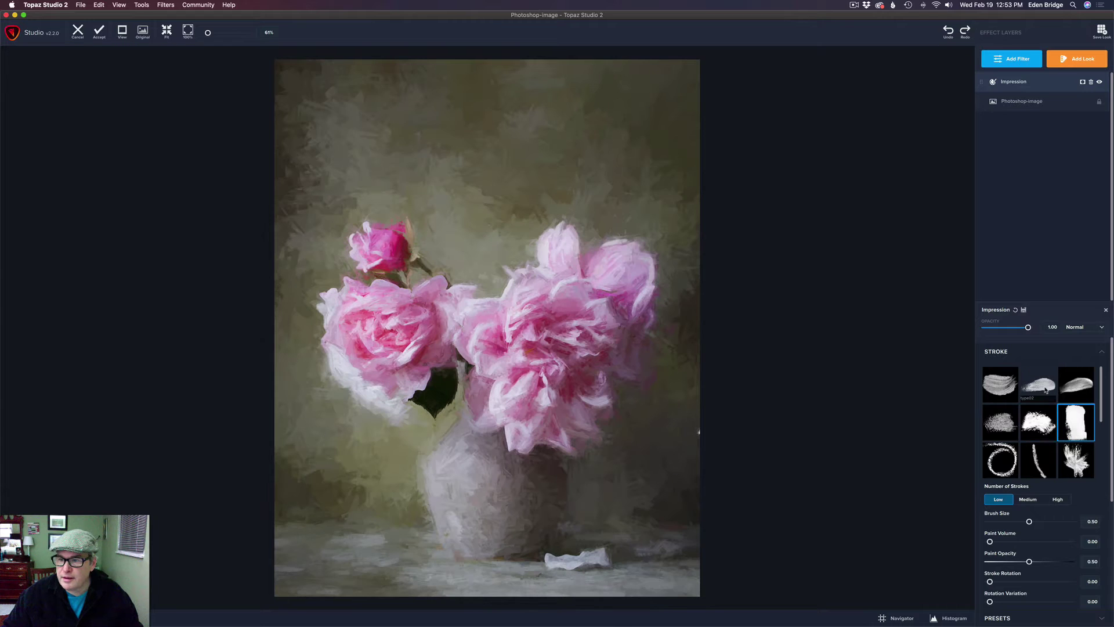
click(1003, 383)
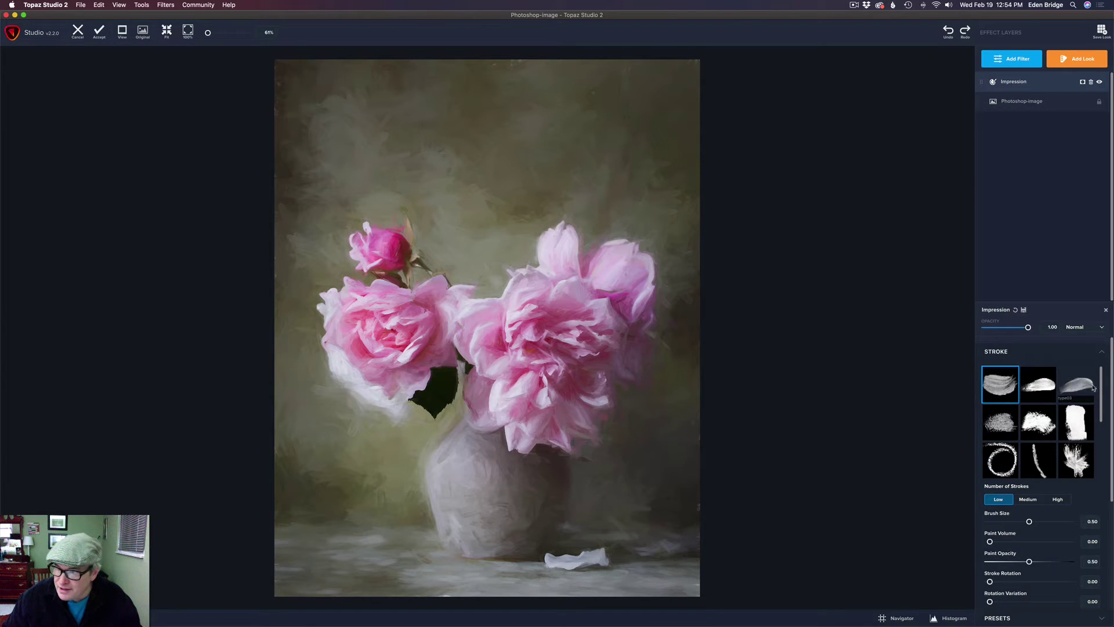
Set the paint volume to 0.14 and the paint opacity to 0.70, with the histogram displayed.
drag(1110, 386, 1111, 467)
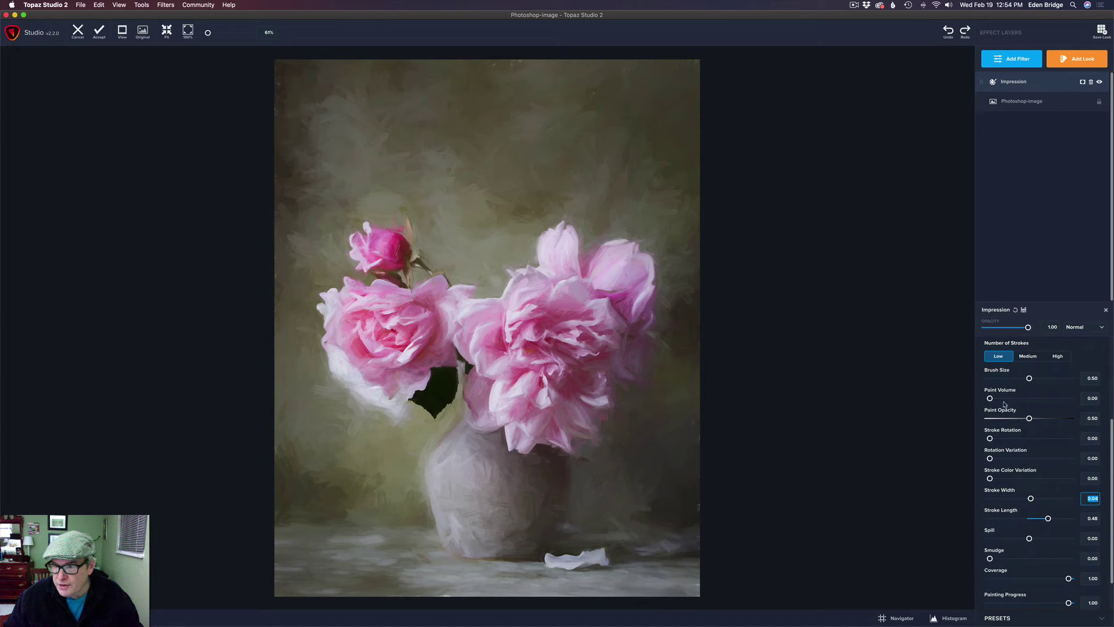
drag(1029, 419, 1042, 417)
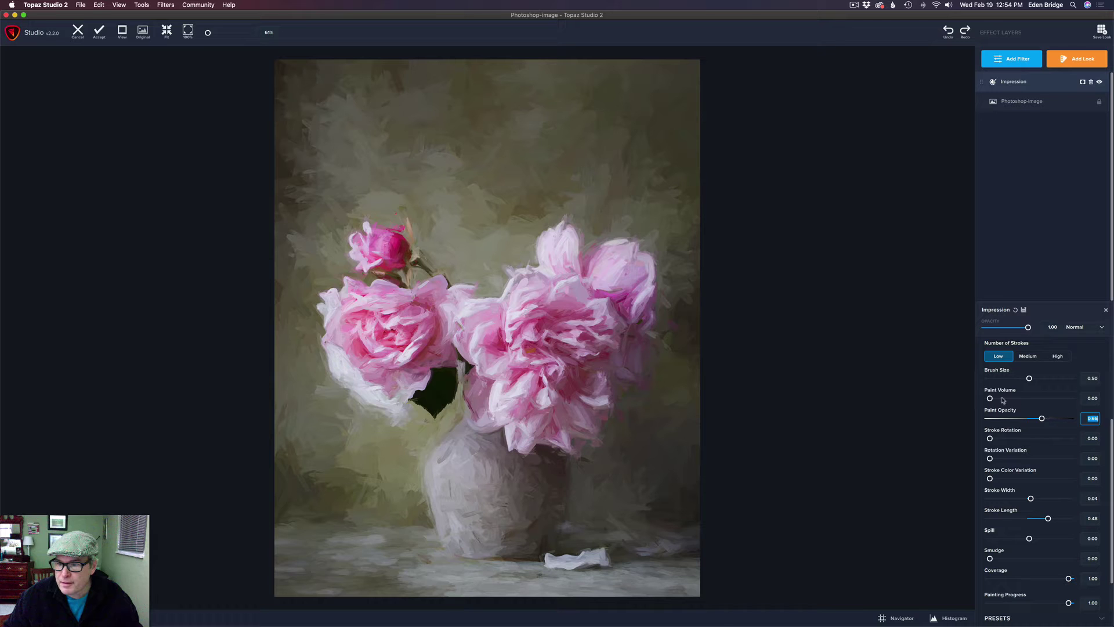
drag(991, 399, 999, 398)
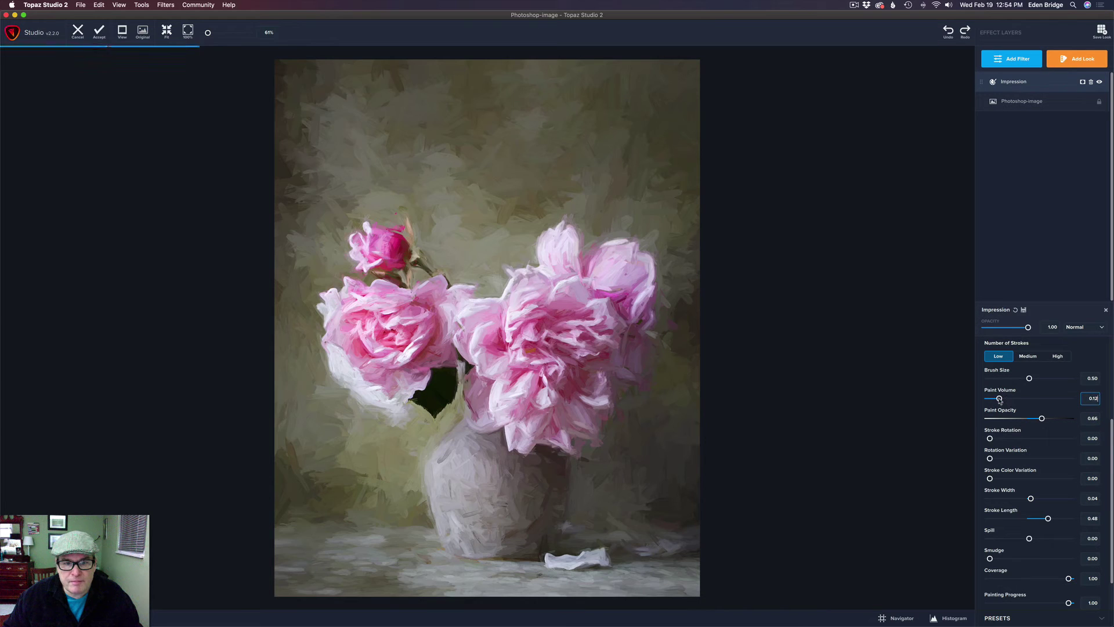
click(958, 619)
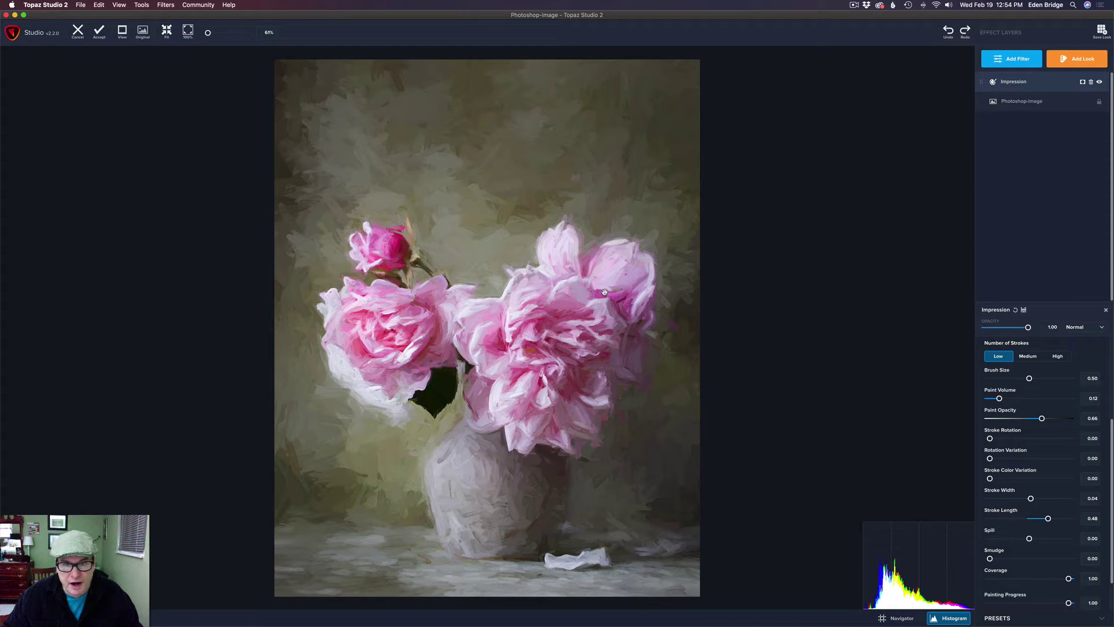
drag(1001, 398, 1048, 398)
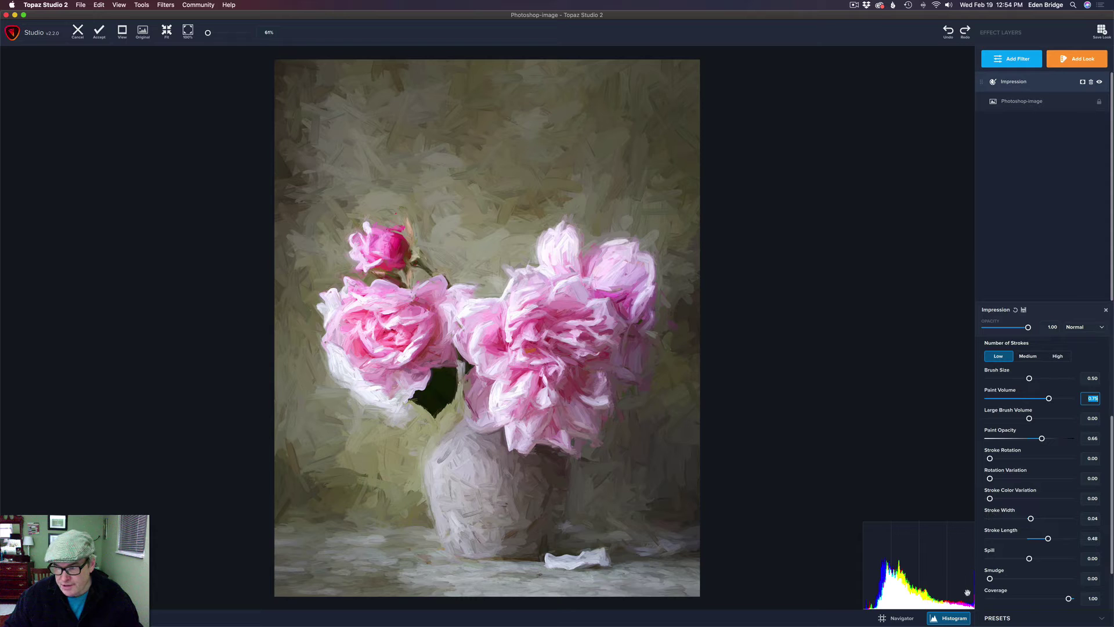
mouse_move(1049, 398)
mouse_down()
mouse_move(1001, 398)
mouse_move(1044, 418)
mouse_up()
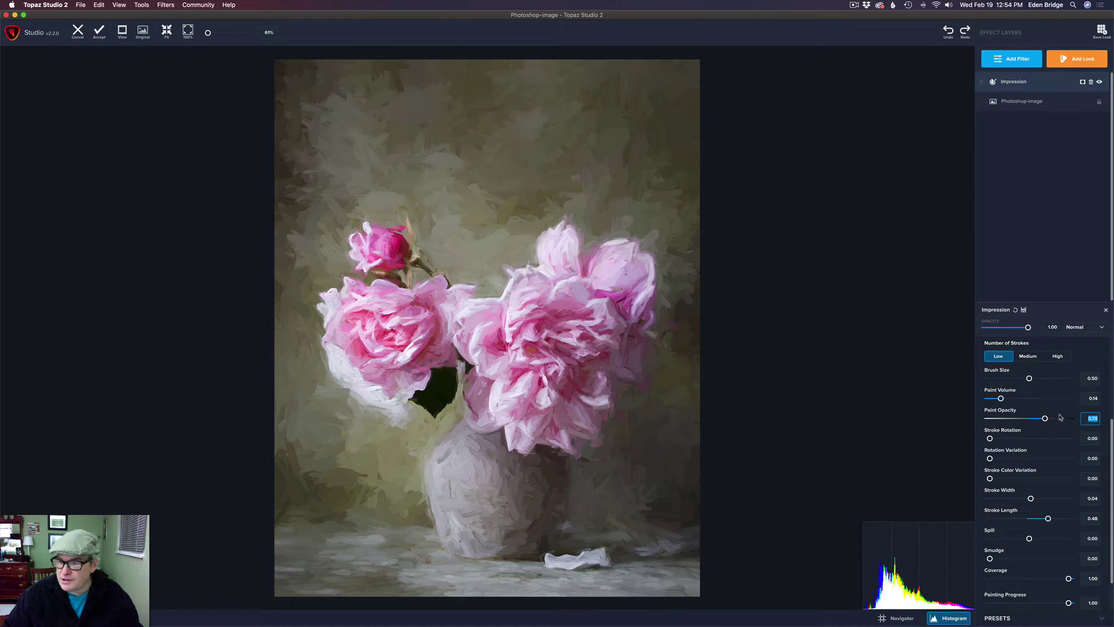
Reduce the Impression filter's painting progress to 0.88.
scroll(1108, 441, down, 3)
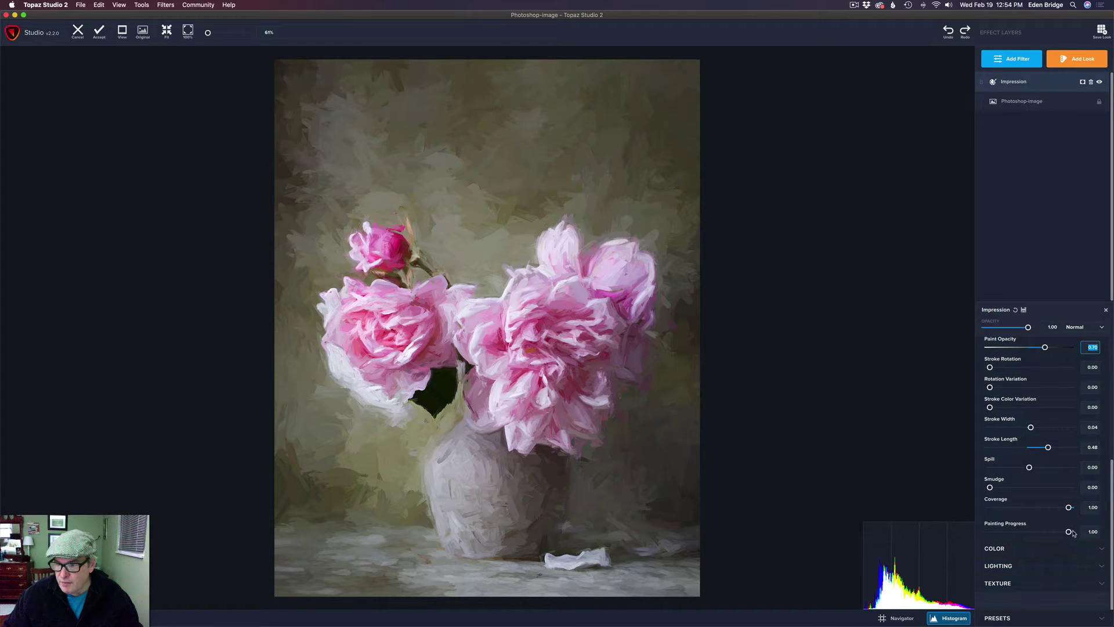
mouse_move(1070, 531)
mouse_down()
mouse_move(975, 525)
mouse_move(1047, 529)
mouse_up()
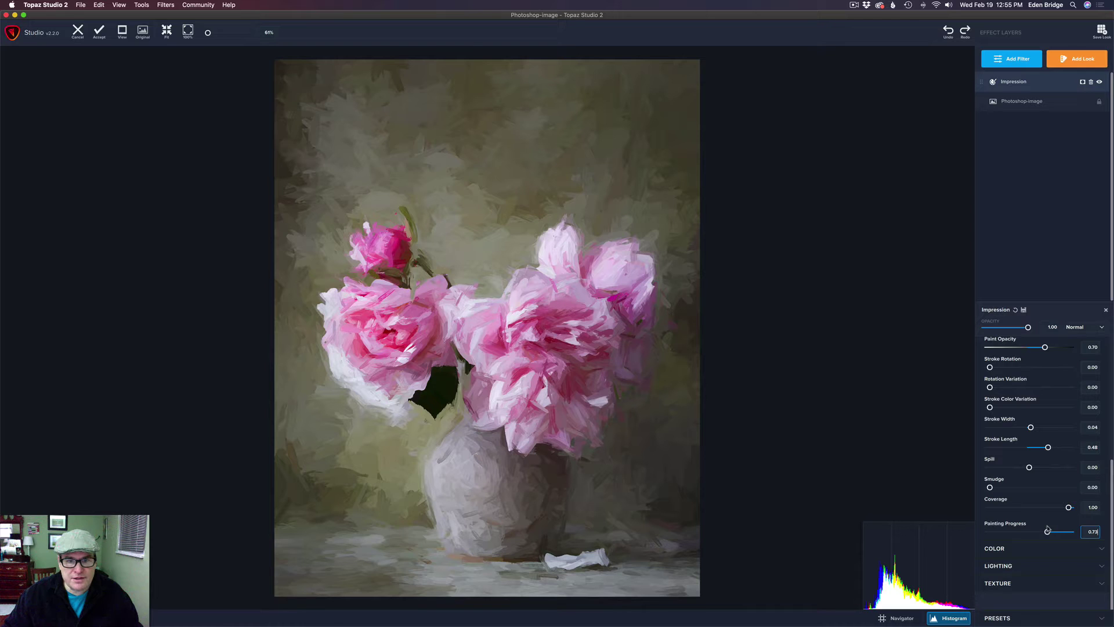
drag(1047, 529, 1045, 529)
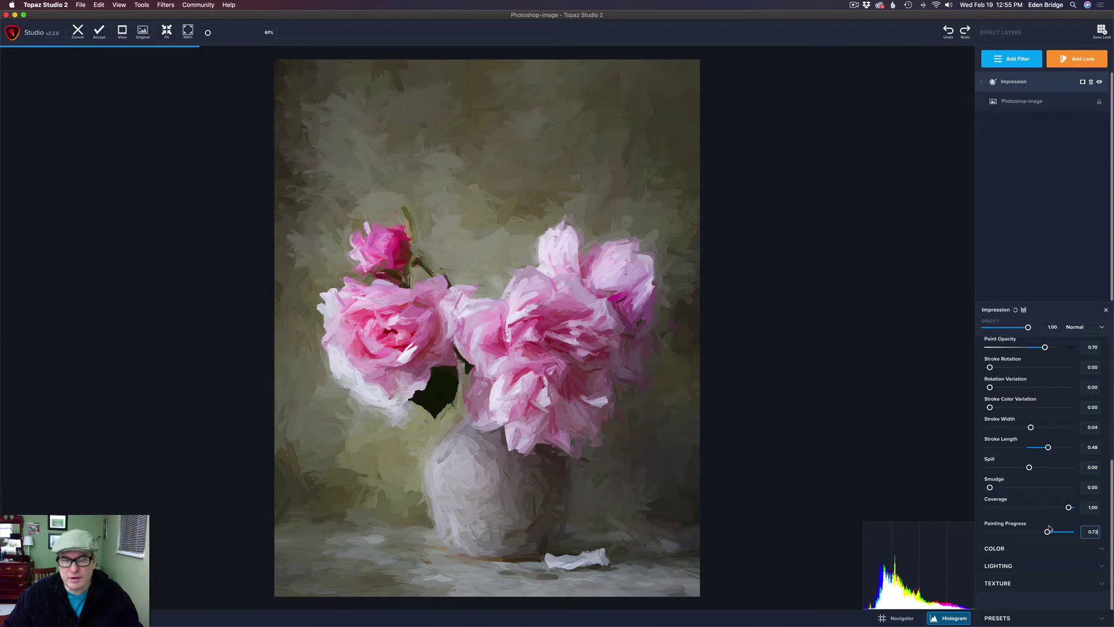
mouse_move(1045, 529)
mouse_down()
mouse_move(1071, 532)
mouse_move(1025, 526)
mouse_move(1059, 531)
mouse_up()
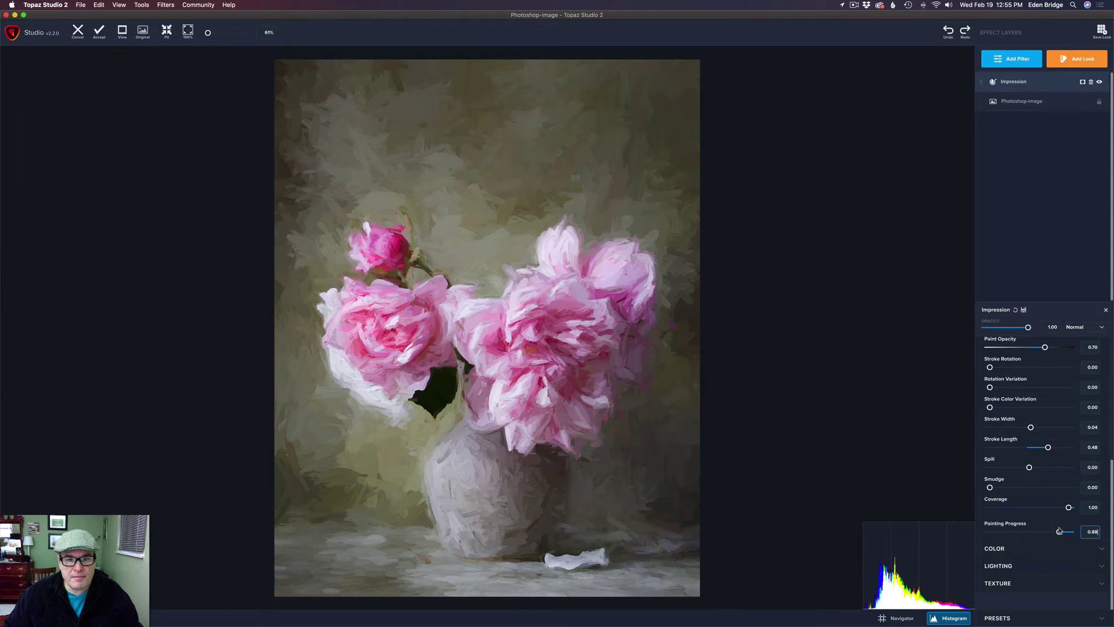
click(1090, 531)
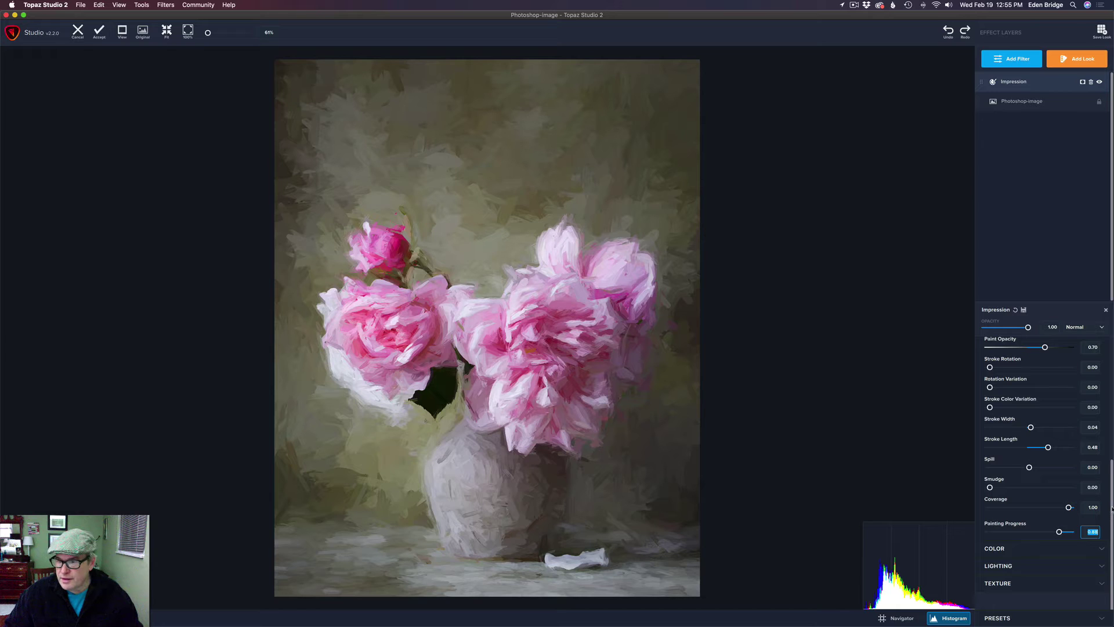
Set the magenta saturation to 0.33 and the magenta hue to -0.01, and reset the magenta lightness to 0.00 after trying -0.05.
click(1067, 549)
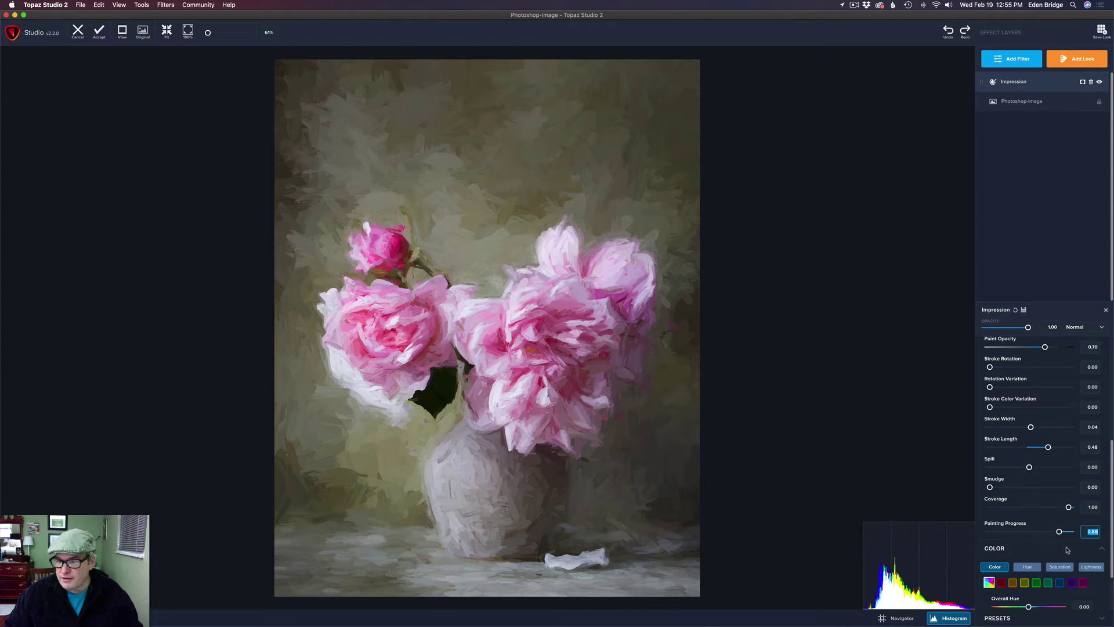
scroll(1110, 500, down, 3)
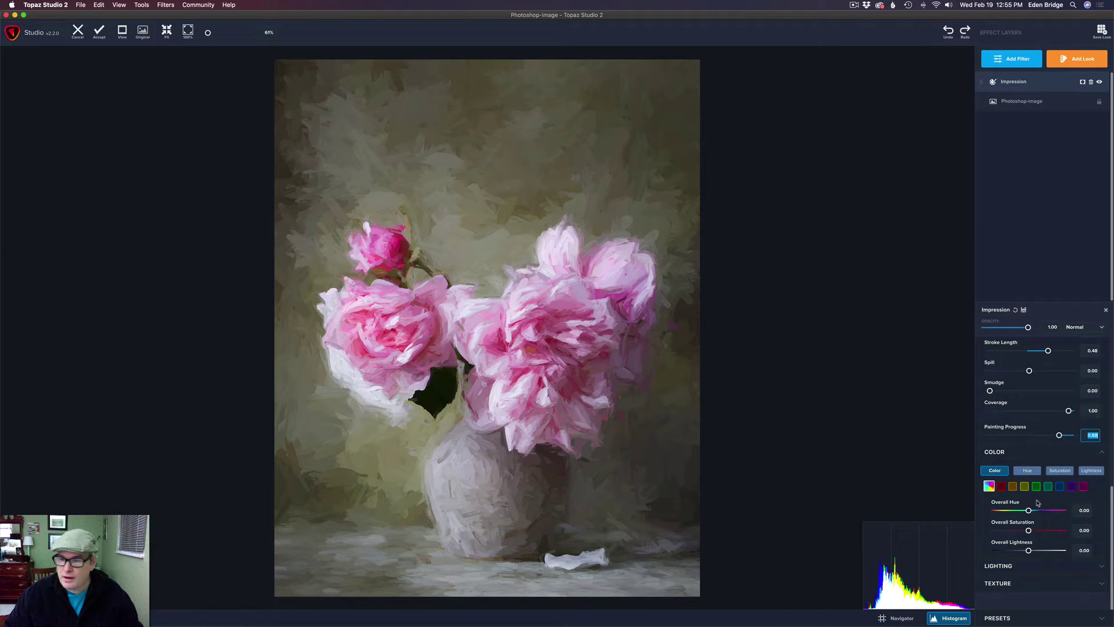
click(1084, 486)
click(1083, 486)
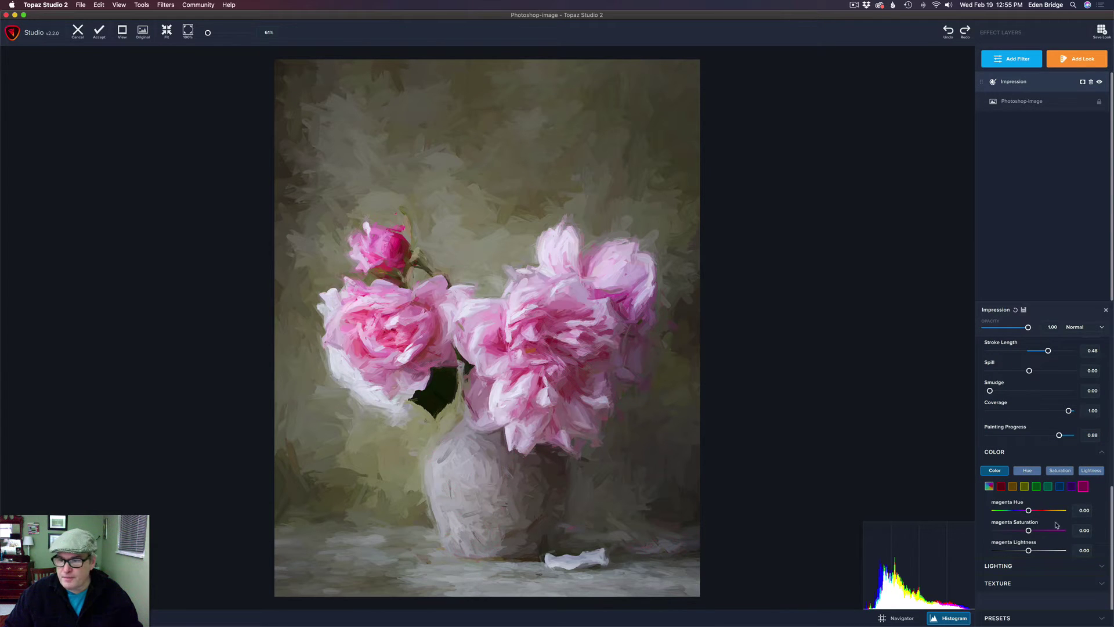
drag(1030, 530, 1028, 511)
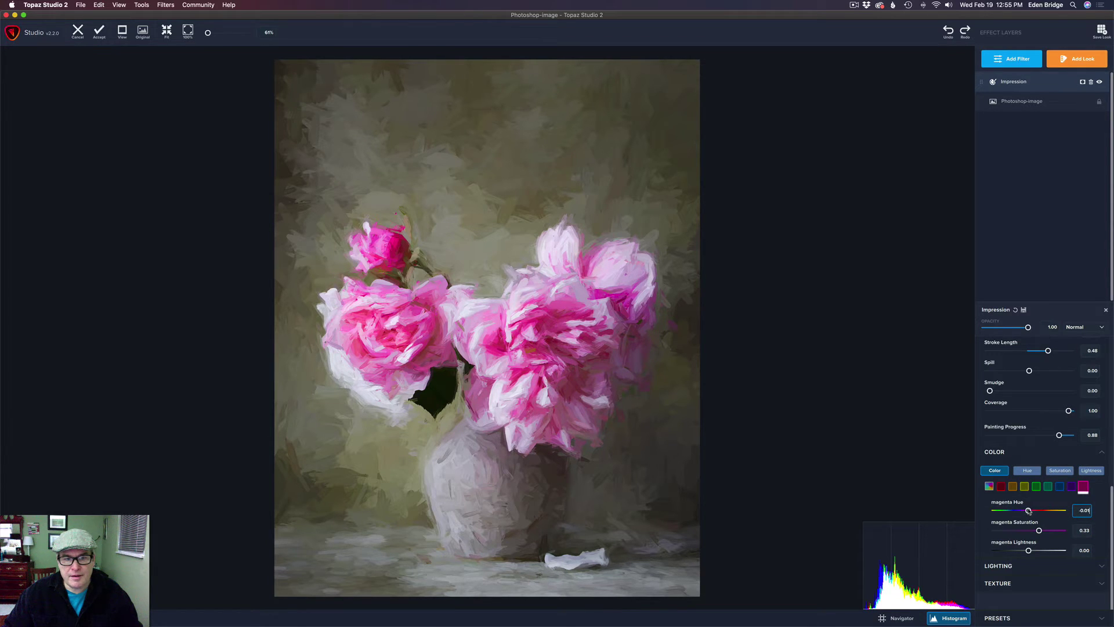
drag(1029, 551, 1027, 550)
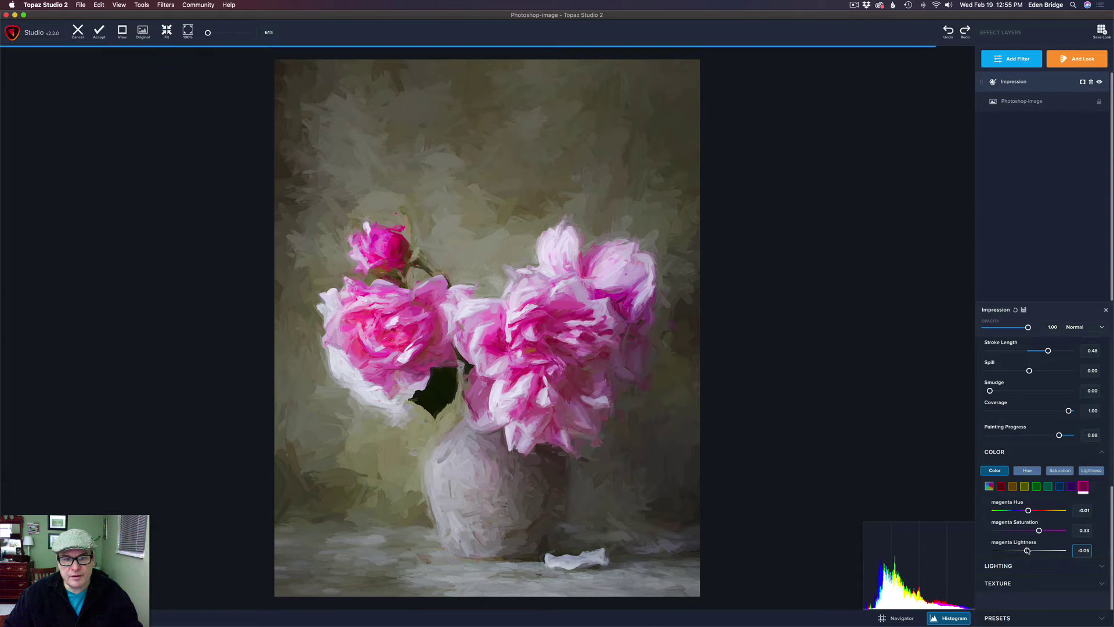
double_click(1015, 543)
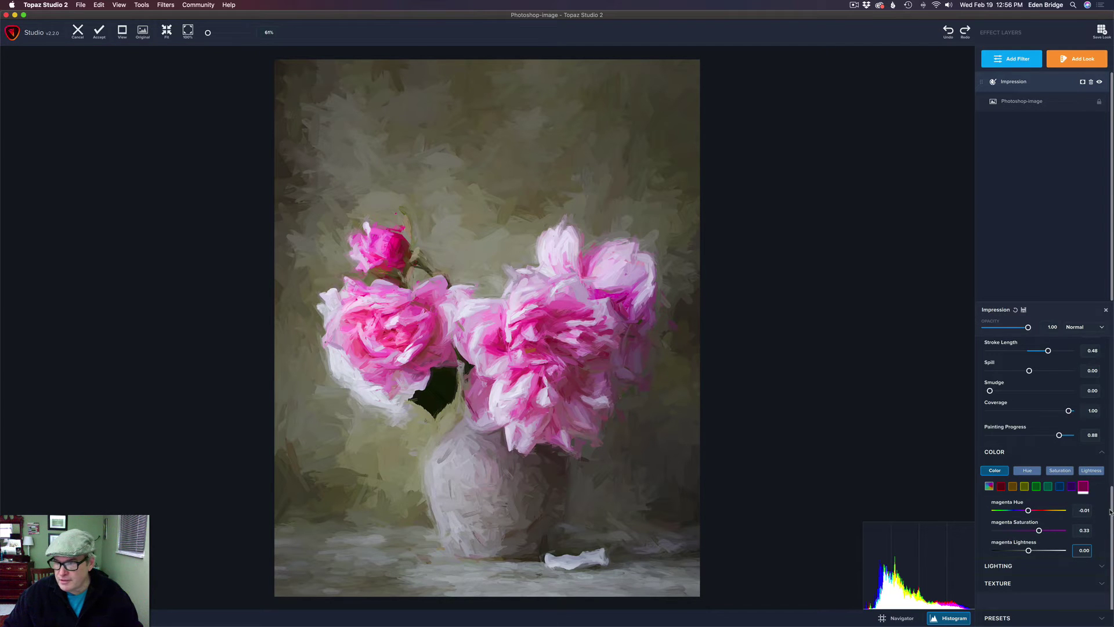
In the Impression filter's lighting settings, lower the highlight to -0.45 and raise the brightness to 0.04.
drag(1112, 510, 1112, 541)
click(1098, 568)
scroll(1112, 523, down, 5)
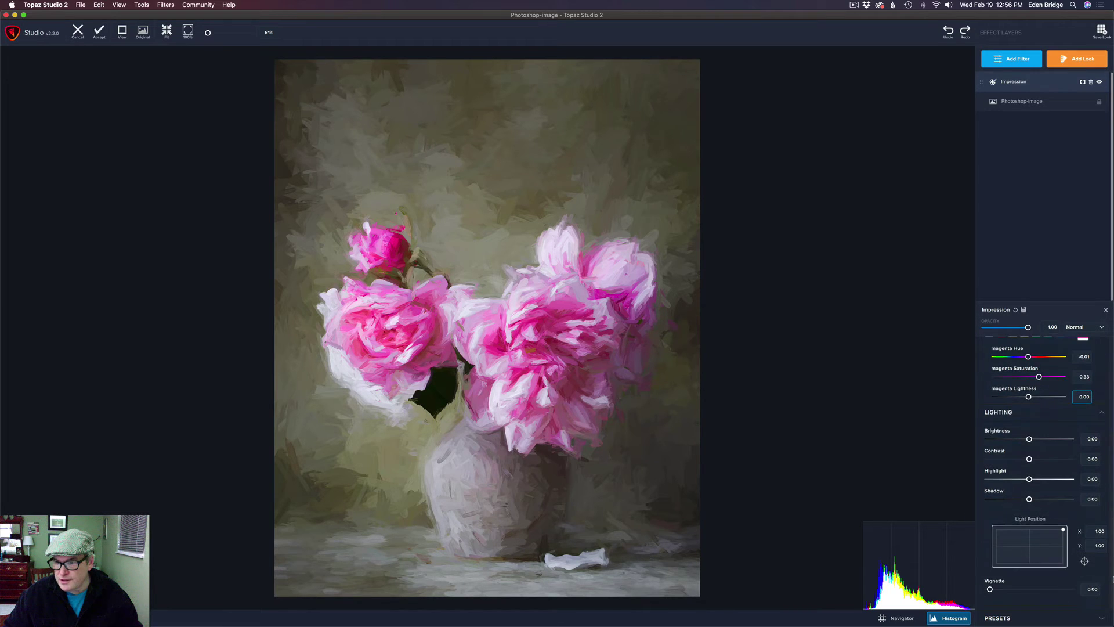
mouse_move(1029, 480)
mouse_down()
mouse_move(1005, 479)
mouse_move(1030, 440)
mouse_up()
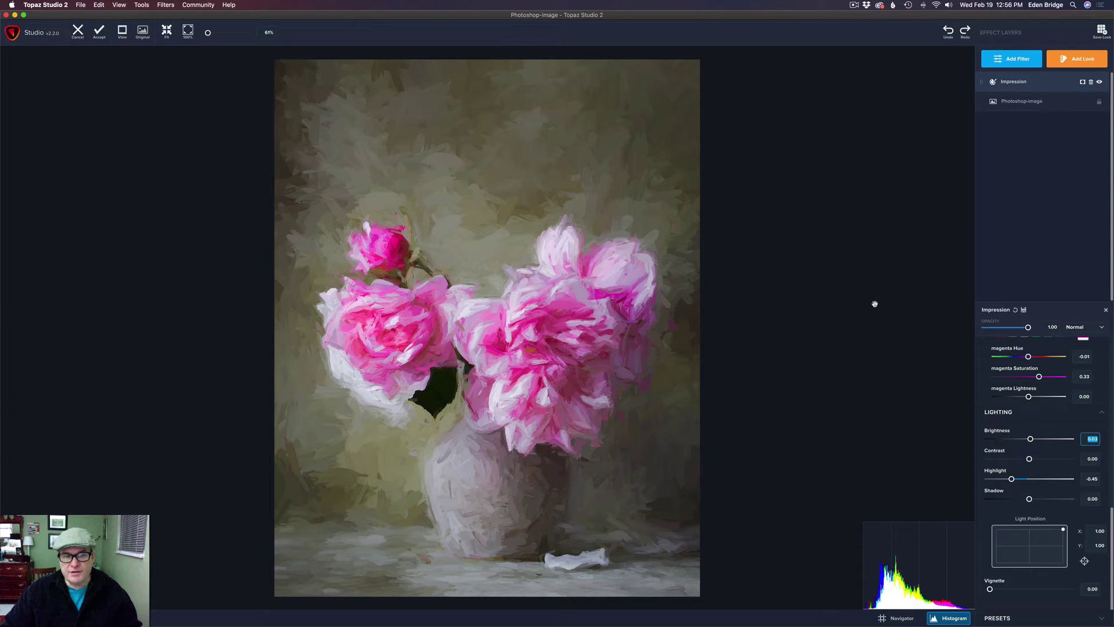
drag(874, 303, 874, 304)
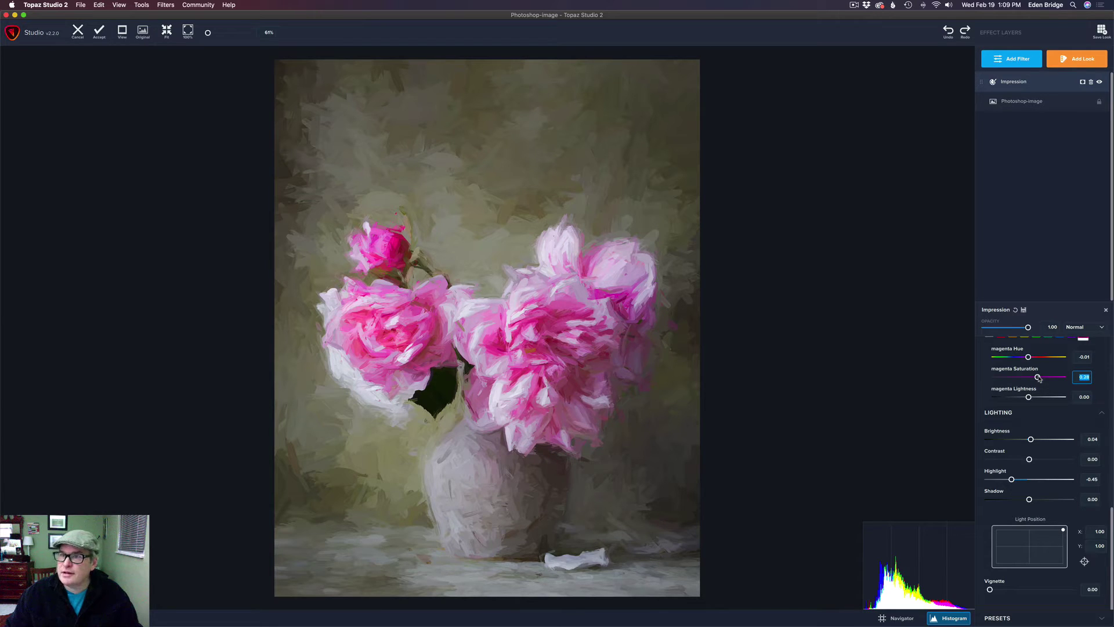
Add a Precision Contrast filter with micro contrast 0.43 and low contrast 0.27.
click(1018, 60)
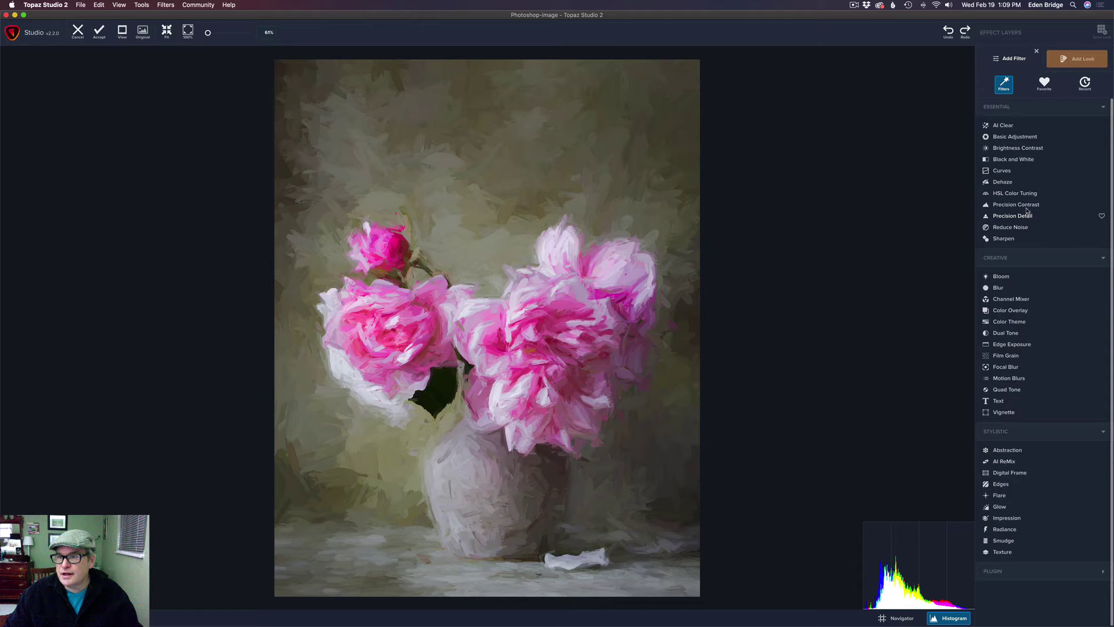
click(1026, 208)
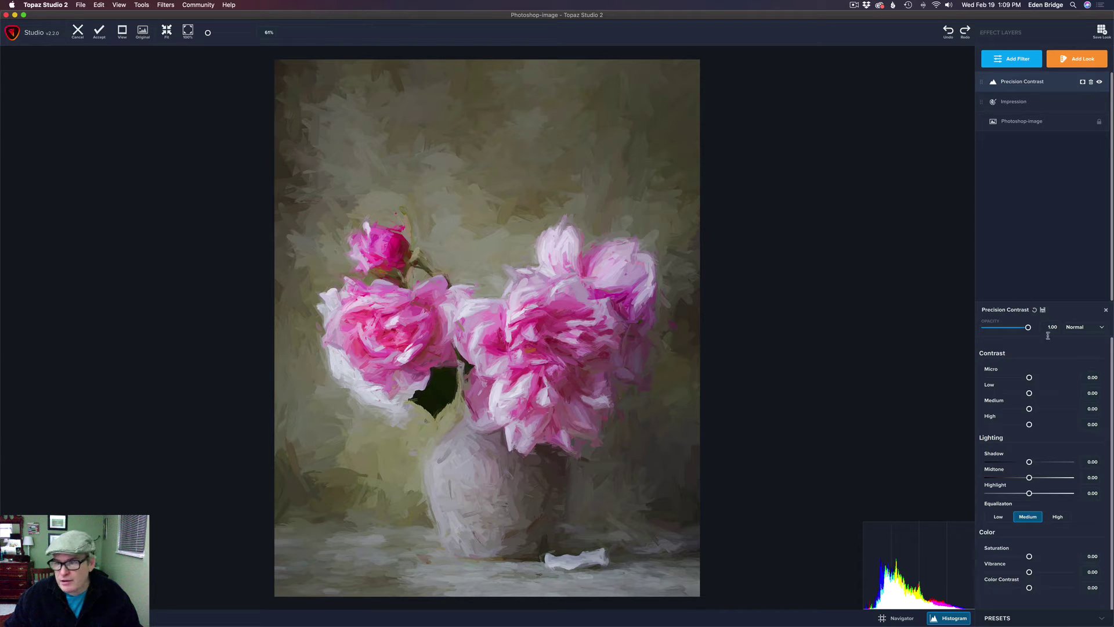
mouse_move(1030, 378)
mouse_down()
mouse_move(1047, 379)
mouse_move(1041, 394)
mouse_up()
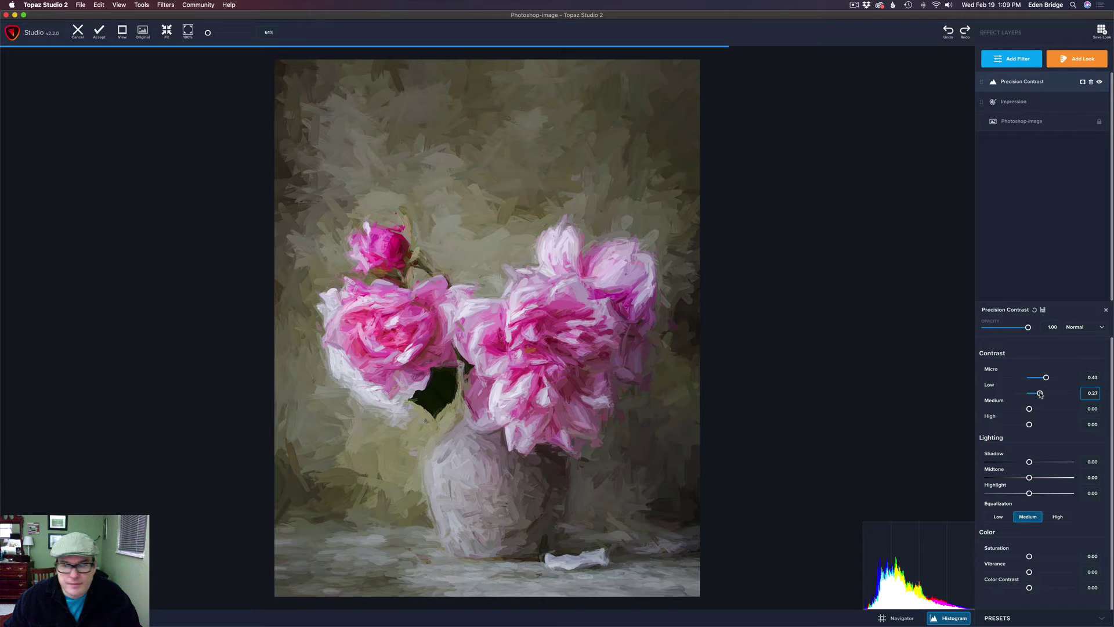
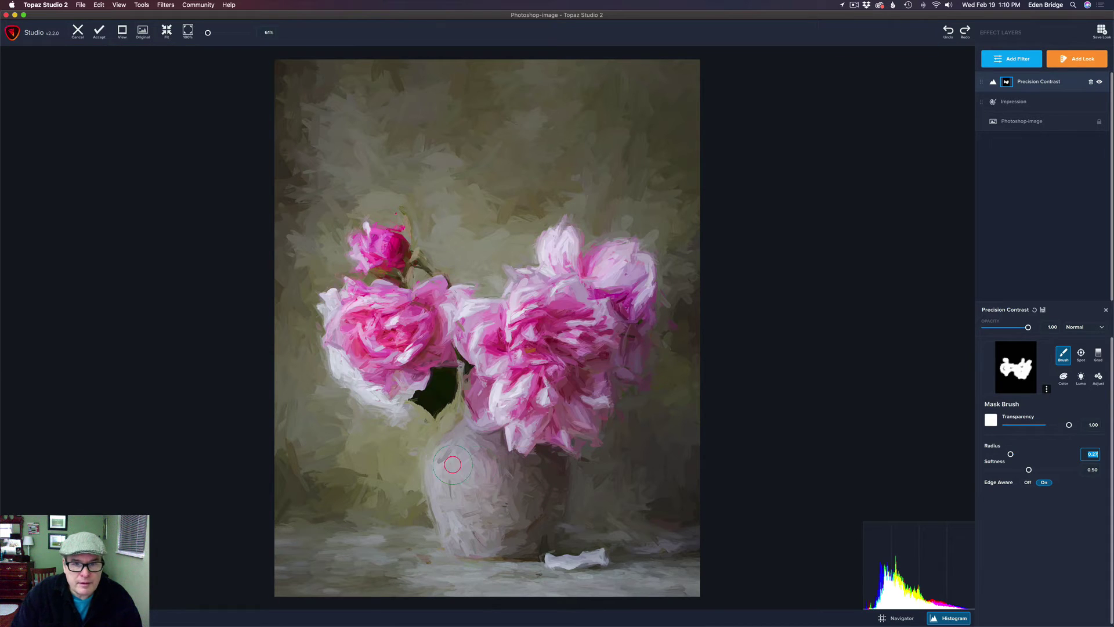
Paint the Precision Contrast mask over the vase, the fallen petal with a smaller brush, and the tabletop with a larger one.
mouse_move(474, 443)
mouse_down()
mouse_move(442, 473)
mouse_move(469, 538)
mouse_move(536, 535)
mouse_move(551, 509)
mouse_move(553, 453)
mouse_move(523, 531)
mouse_move(535, 459)
mouse_move(512, 511)
mouse_move(512, 437)
mouse_move(486, 495)
mouse_move(465, 483)
mouse_move(475, 442)
mouse_move(444, 467)
mouse_move(459, 441)
mouse_move(452, 495)
mouse_move(479, 518)
mouse_up()
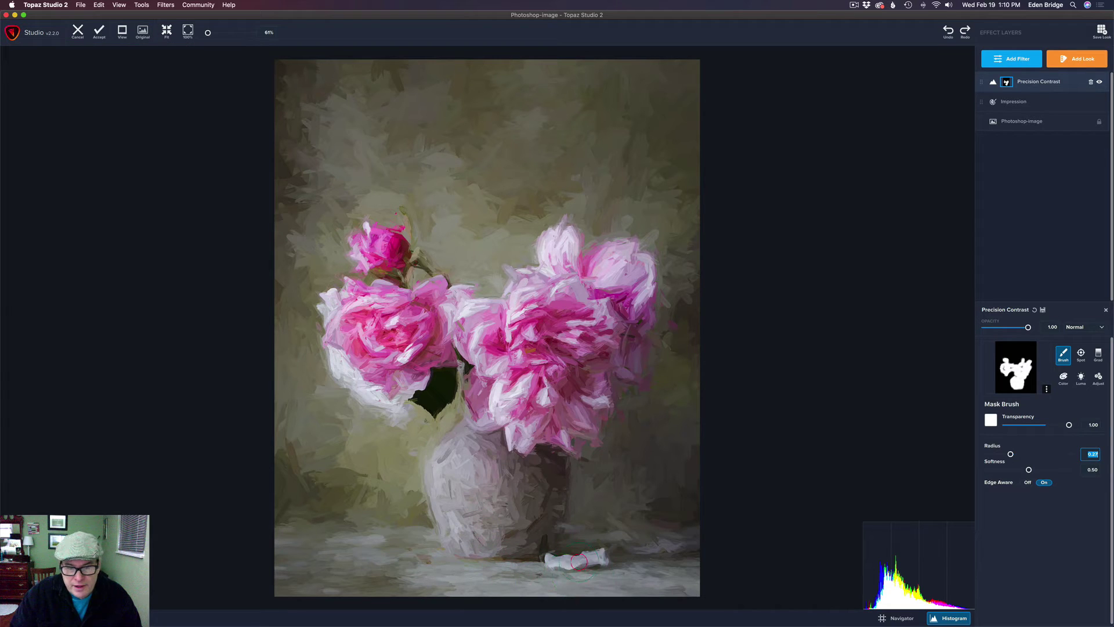
drag(1011, 454, 1001, 454)
mouse_move(565, 557)
mouse_down()
mouse_move(548, 560)
mouse_move(609, 557)
mouse_up()
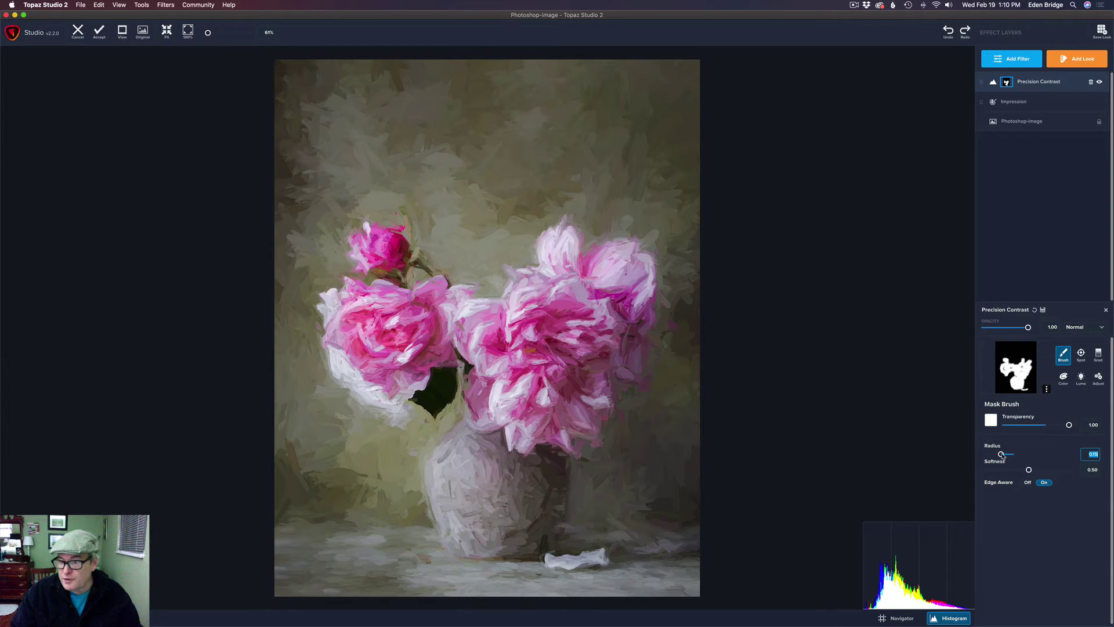
drag(1001, 454, 1017, 454)
mouse_move(300, 558)
mouse_down()
mouse_move(433, 560)
mouse_move(305, 577)
mouse_move(591, 591)
mouse_move(685, 584)
mouse_up()
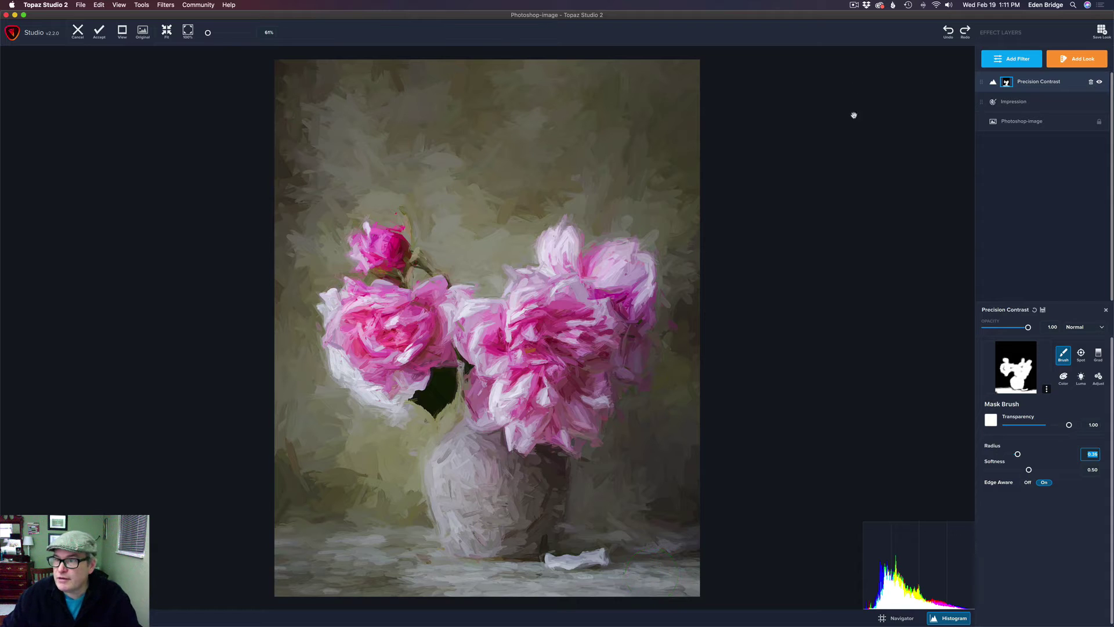
Raise the Precision Contrast filter's micro contrast to 0.56 and toggle the filter's visibility to compare the effect.
click(1048, 82)
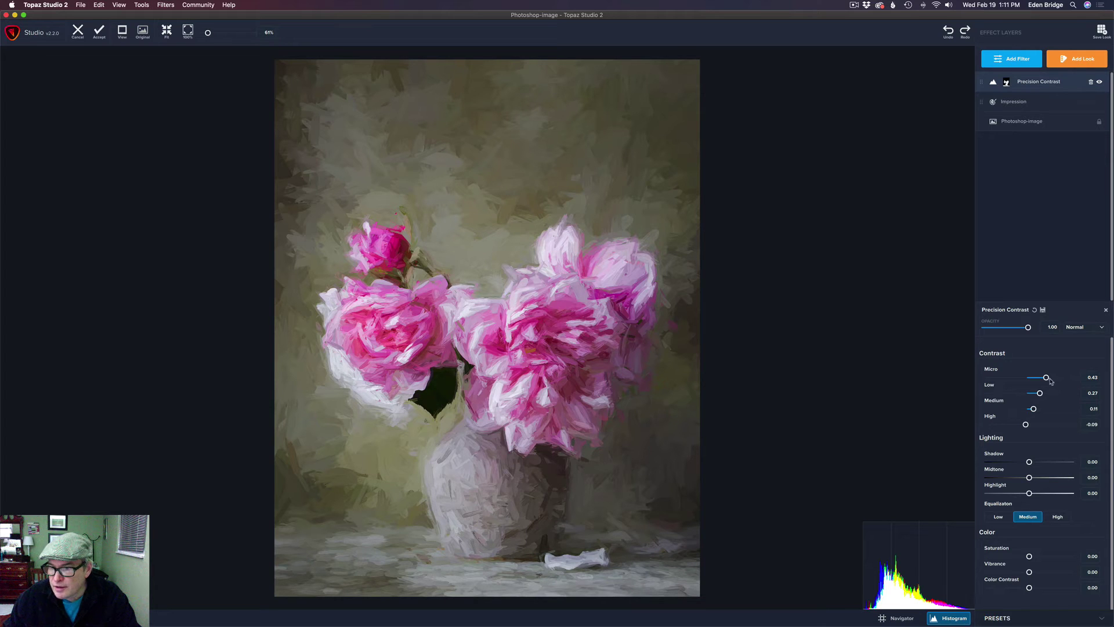
drag(1047, 378, 1052, 380)
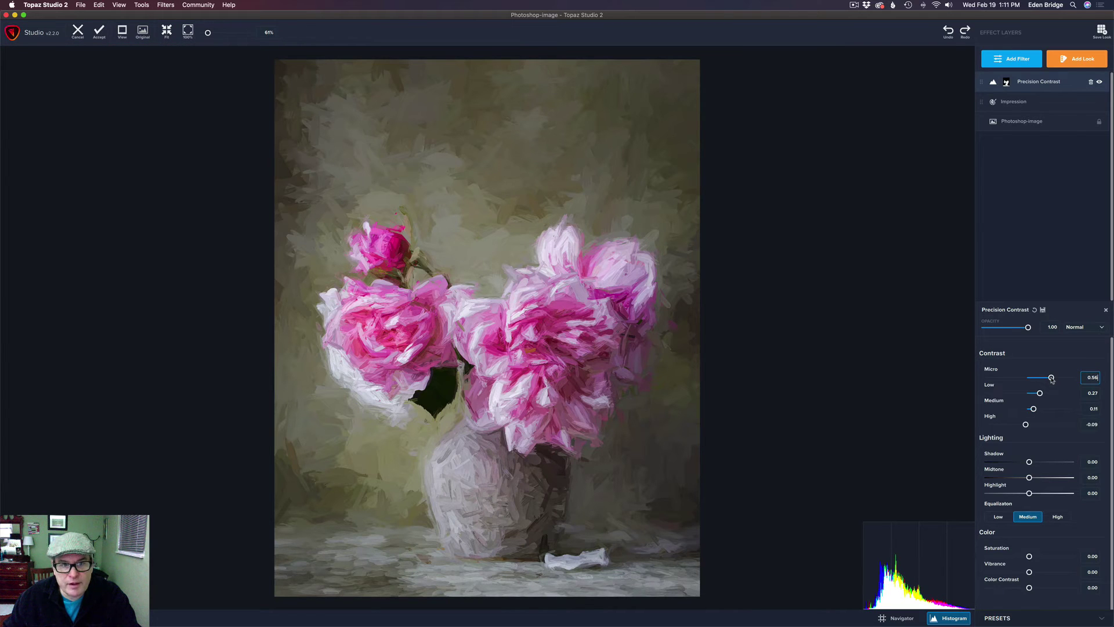
click(1100, 82)
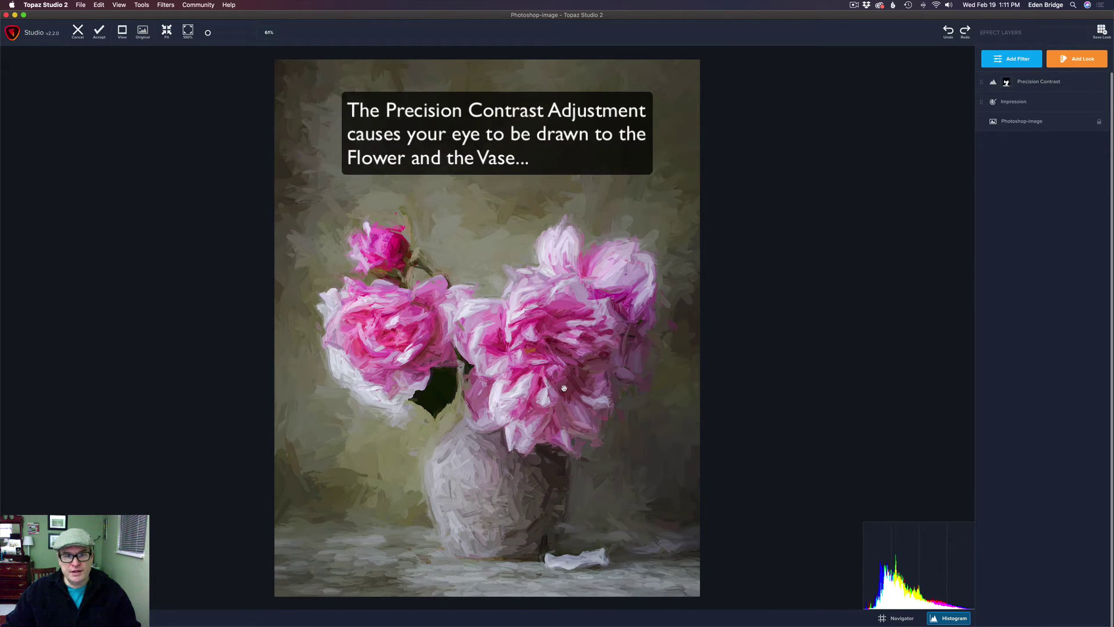
Add a Precision Detail filter with overall small detail 0.57 and slightly raised overall medium and large detail.
click(1012, 59)
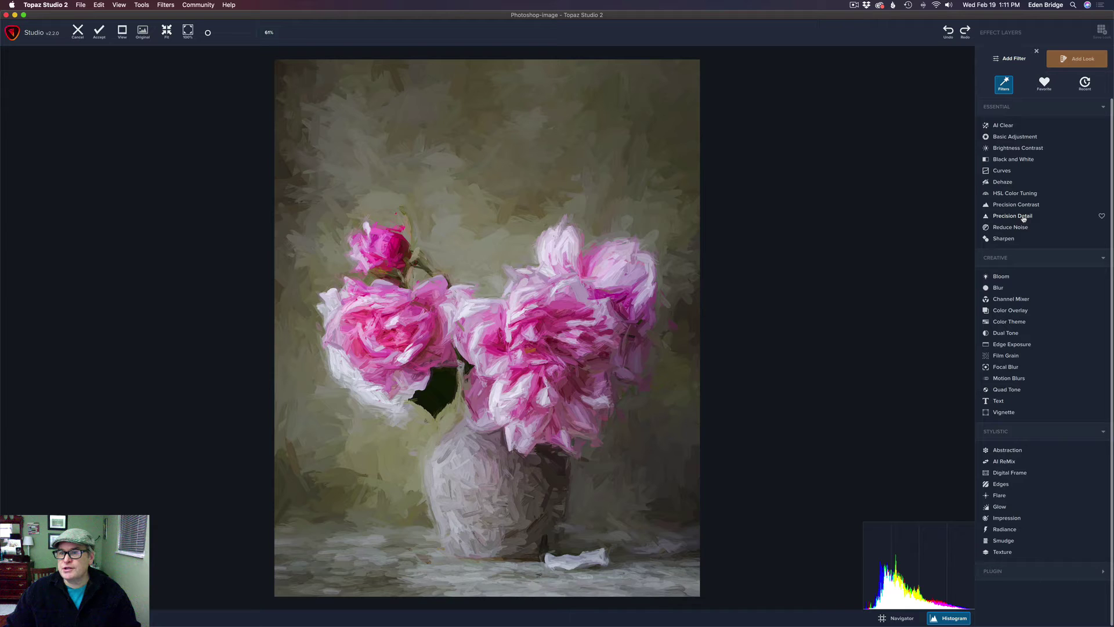
click(1023, 216)
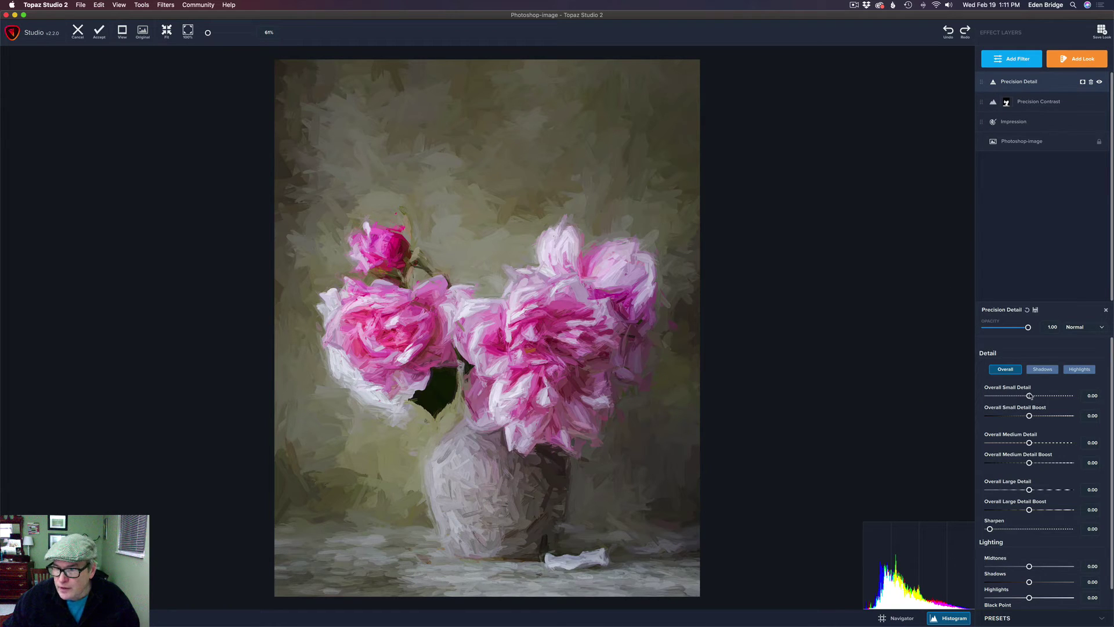
drag(1029, 397, 1055, 397)
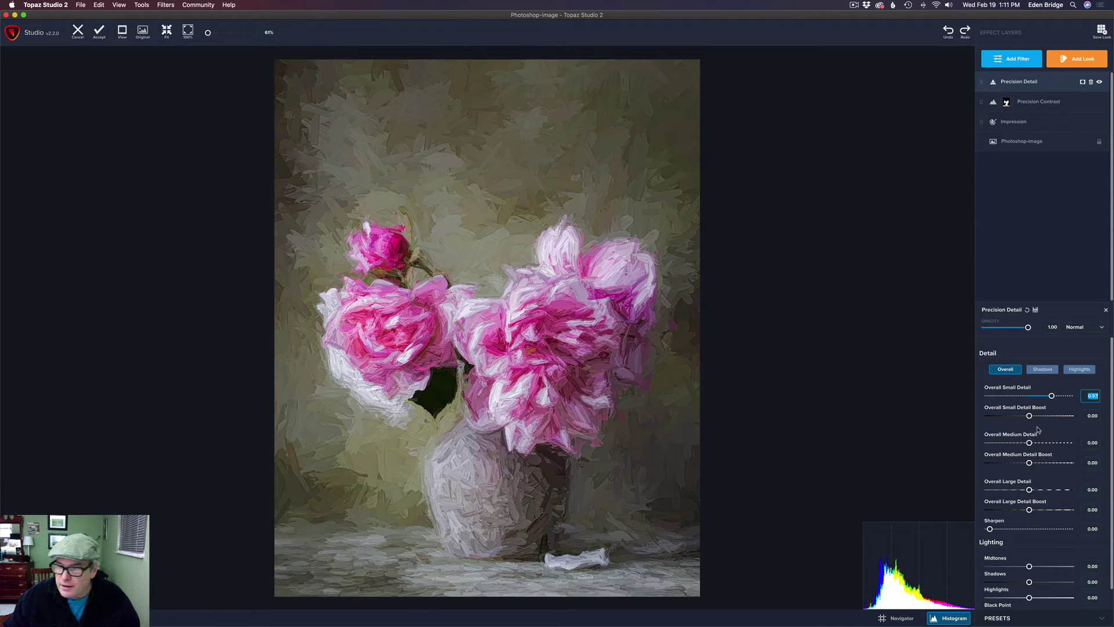
mouse_move(1031, 443)
mouse_down()
mouse_move(1047, 443)
mouse_move(1036, 443)
mouse_up()
mouse_move(1031, 490)
mouse_down()
mouse_move(1044, 490)
mouse_move(1032, 489)
mouse_up()
Set the shadow medium detail to 0.32, reset the shadow small detail to 0.00, and slightly raise the shadow large details.
click(1042, 370)
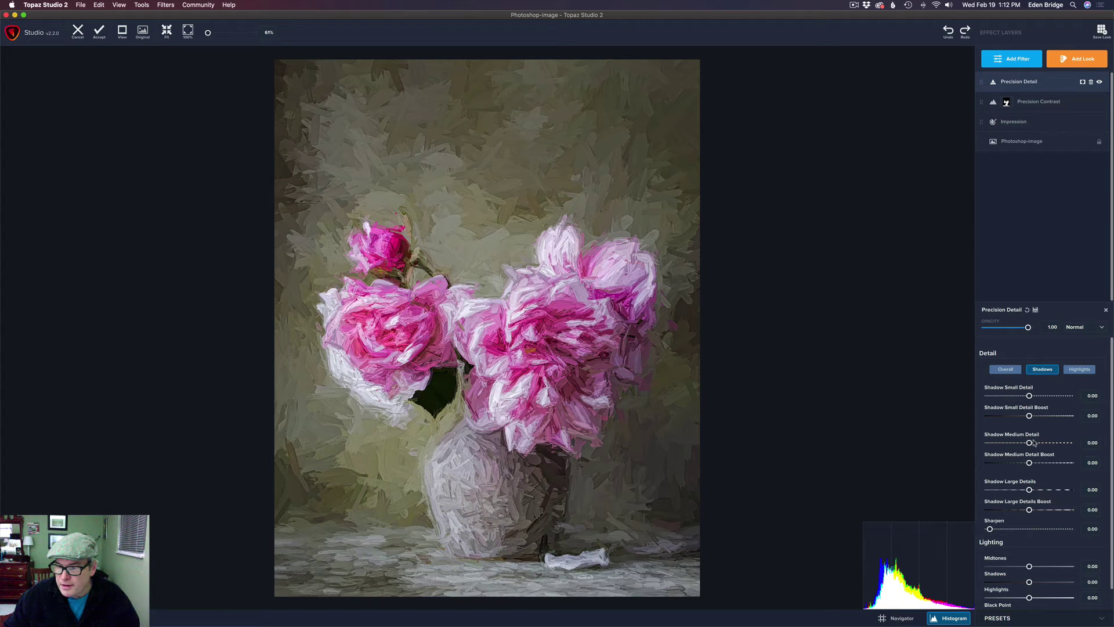
mouse_move(1031, 444)
mouse_down()
mouse_move(1055, 447)
mouse_move(1042, 446)
mouse_up()
click(1031, 396)
mouse_move(1031, 398)
mouse_down()
mouse_move(1057, 402)
mouse_move(1030, 399)
mouse_up()
double_click(1011, 389)
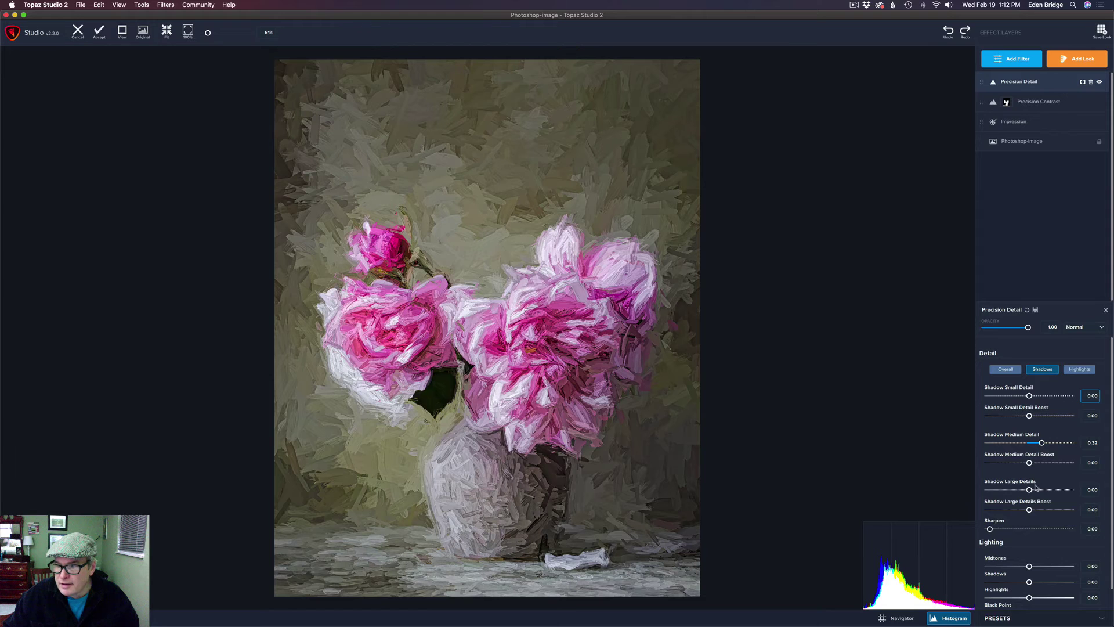
mouse_move(1030, 492)
mouse_down()
mouse_move(1056, 493)
mouse_move(1035, 495)
mouse_up()
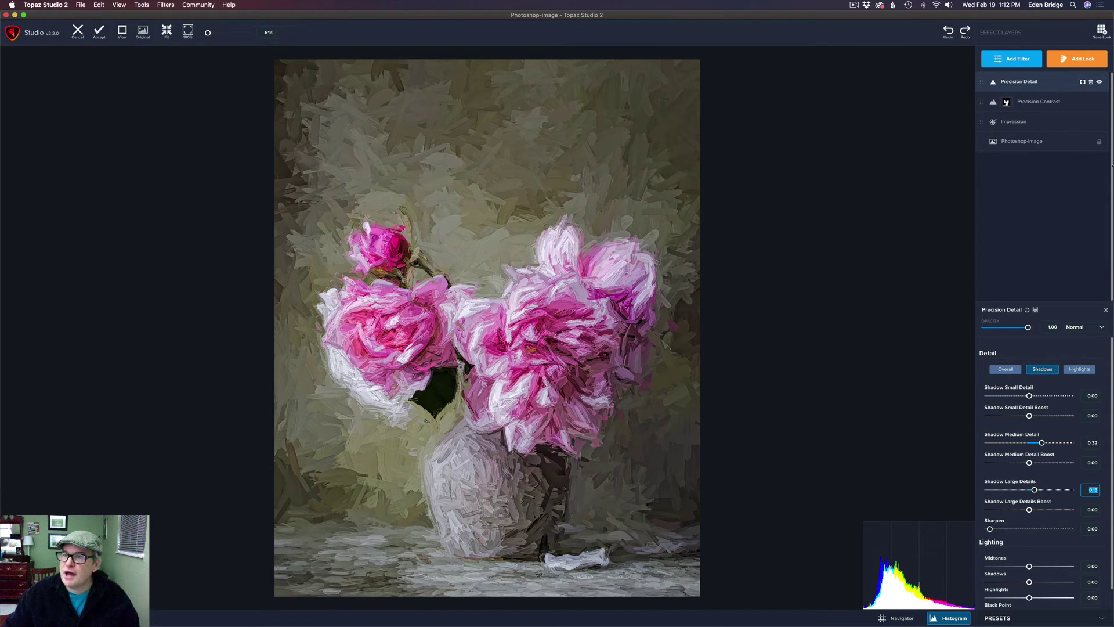
Add a black mask to Precision Detail and paint the effect back over the vase in white at transparency 1.00.
click(1082, 83)
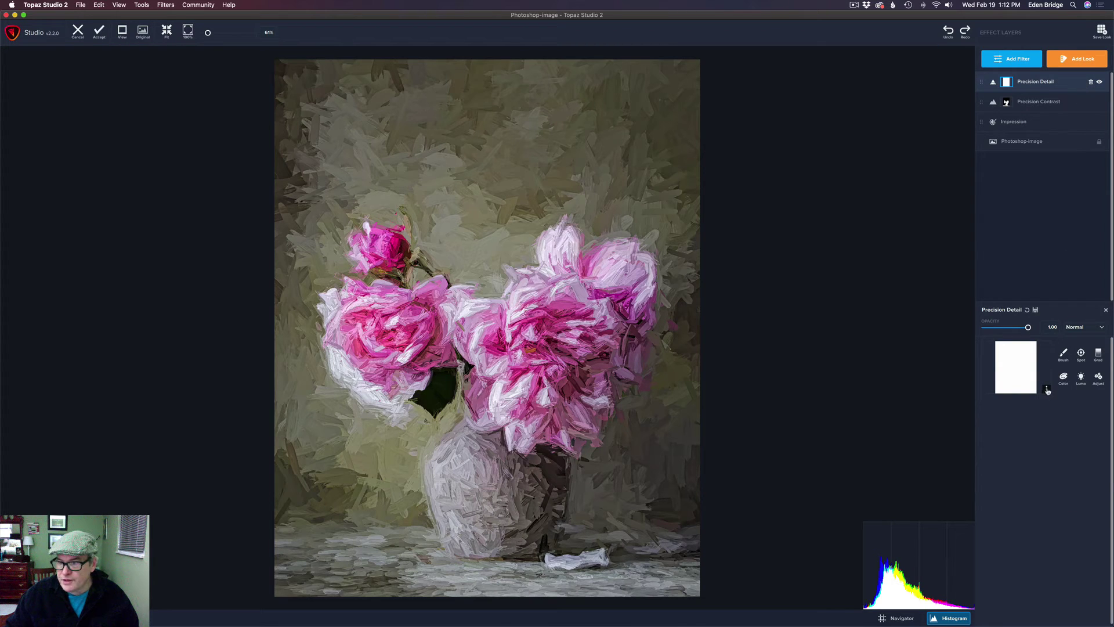
click(1047, 389)
click(1041, 434)
click(1064, 355)
drag(1007, 426, 1072, 428)
click(1093, 424)
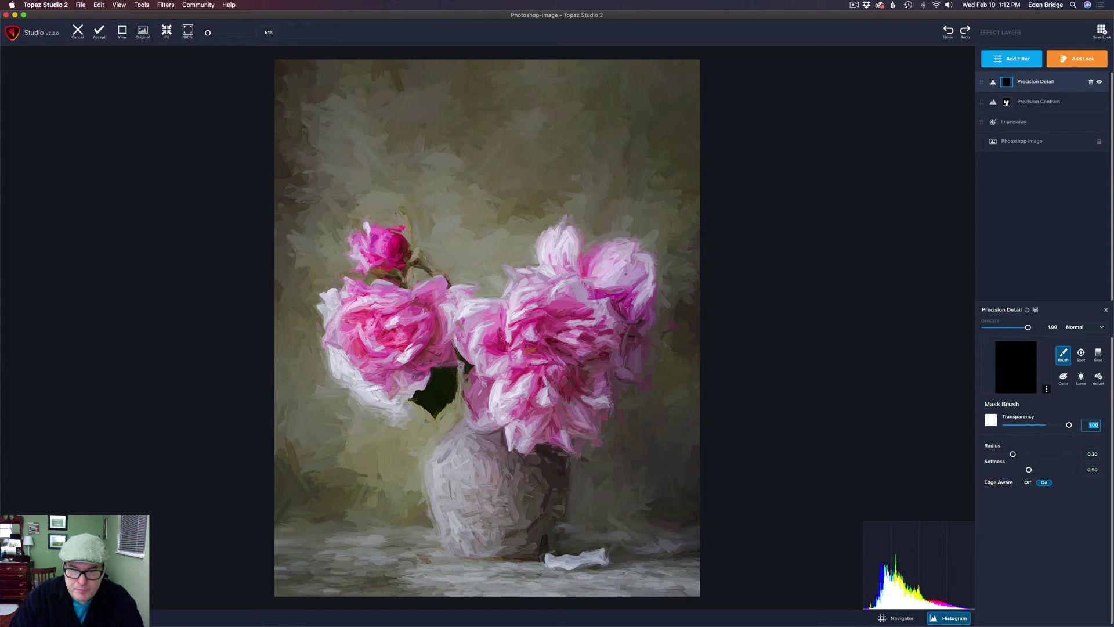
mouse_move(487, 442)
mouse_down()
mouse_move(455, 451)
mouse_move(444, 482)
mouse_move(462, 541)
mouse_move(525, 544)
mouse_move(562, 525)
mouse_move(557, 470)
mouse_move(525, 487)
mouse_move(518, 522)
mouse_move(471, 471)
mouse_move(516, 460)
mouse_move(484, 496)
mouse_move(495, 442)
mouse_move(470, 491)
mouse_up()
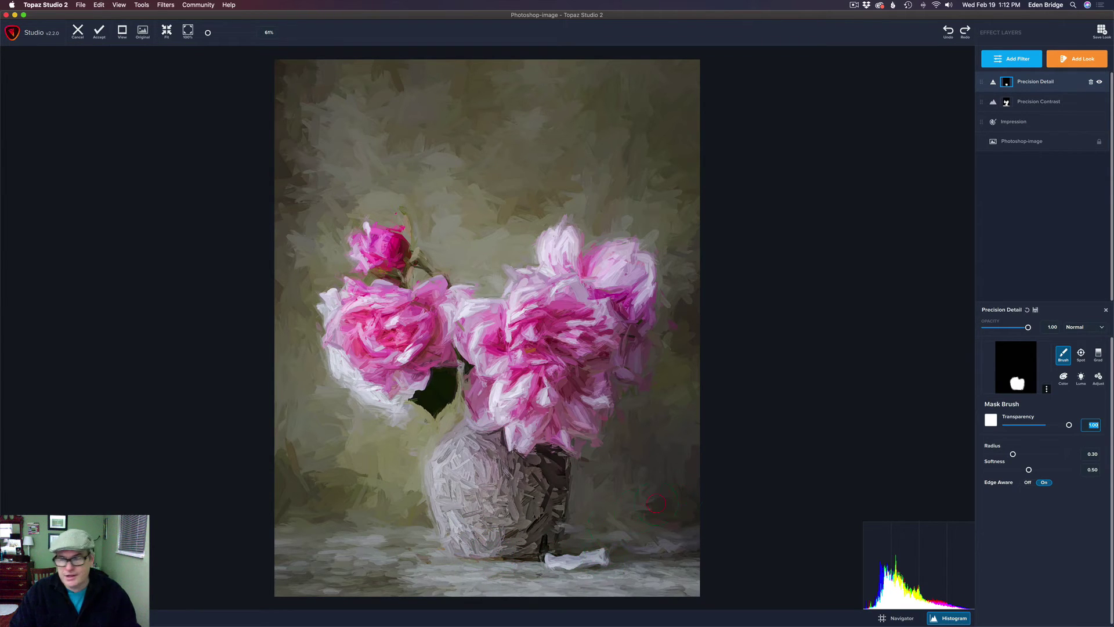
Reveal Precision Detail on the fallen petal with a 0.09 brush radius, and on the tabletop with a larger radius at transparency 0.71.
drag(1014, 455, 996, 454)
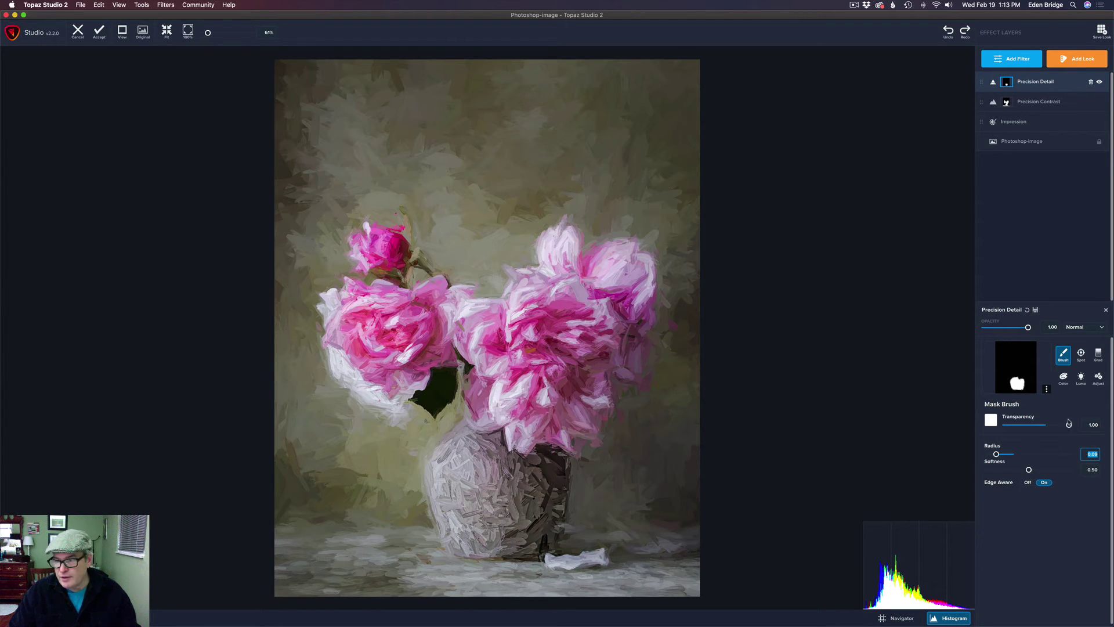
drag(1069, 425, 1041, 425)
drag(551, 561, 601, 554)
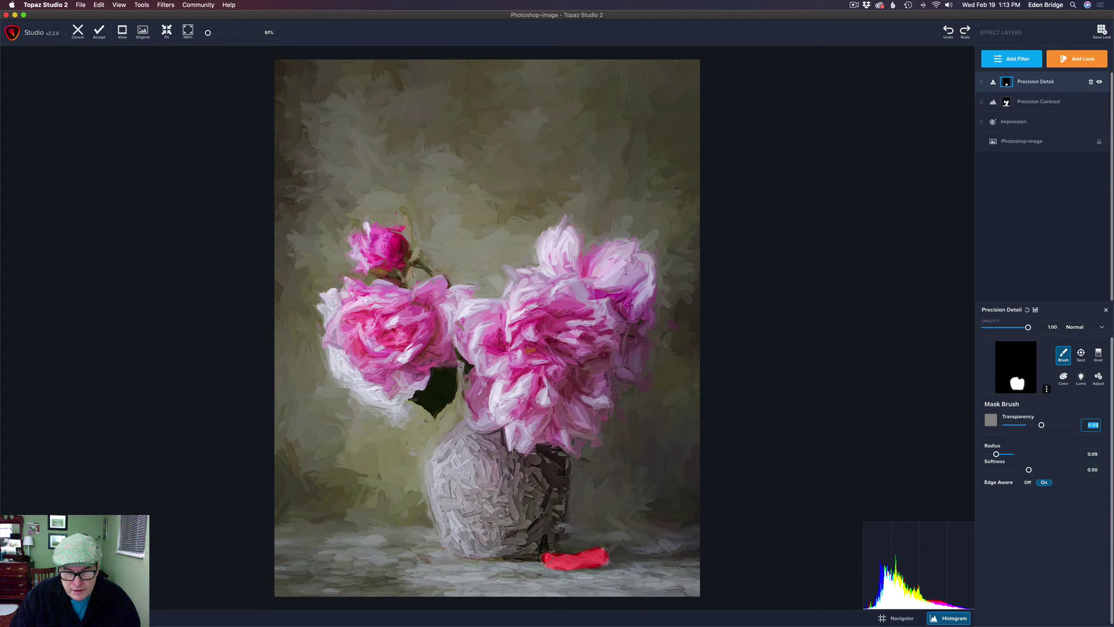
drag(547, 557, 543, 556)
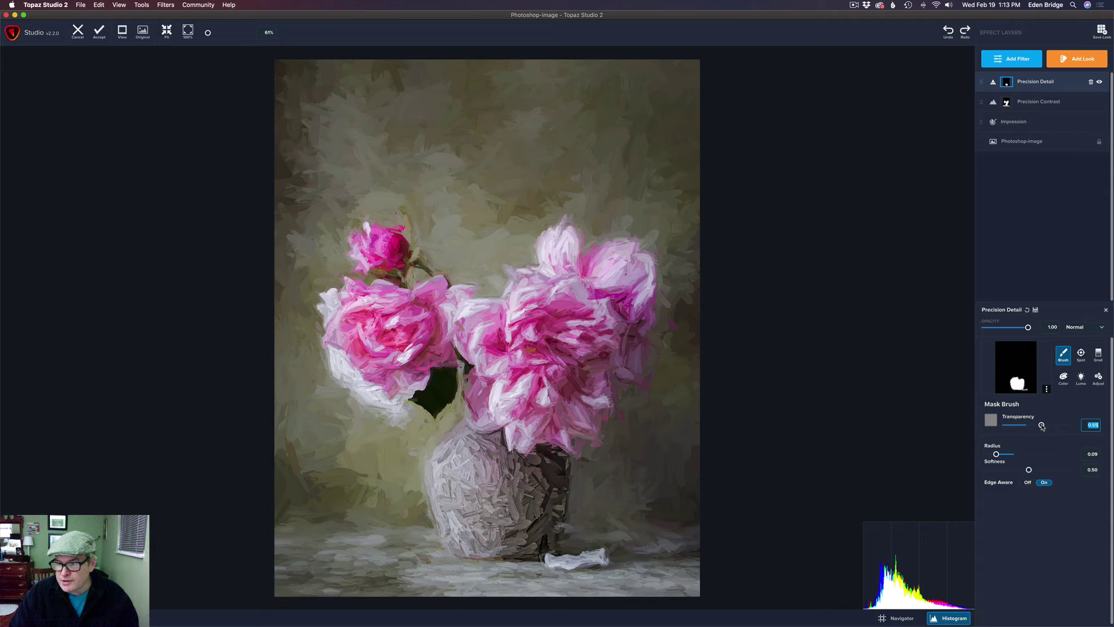
drag(1042, 427, 1051, 426)
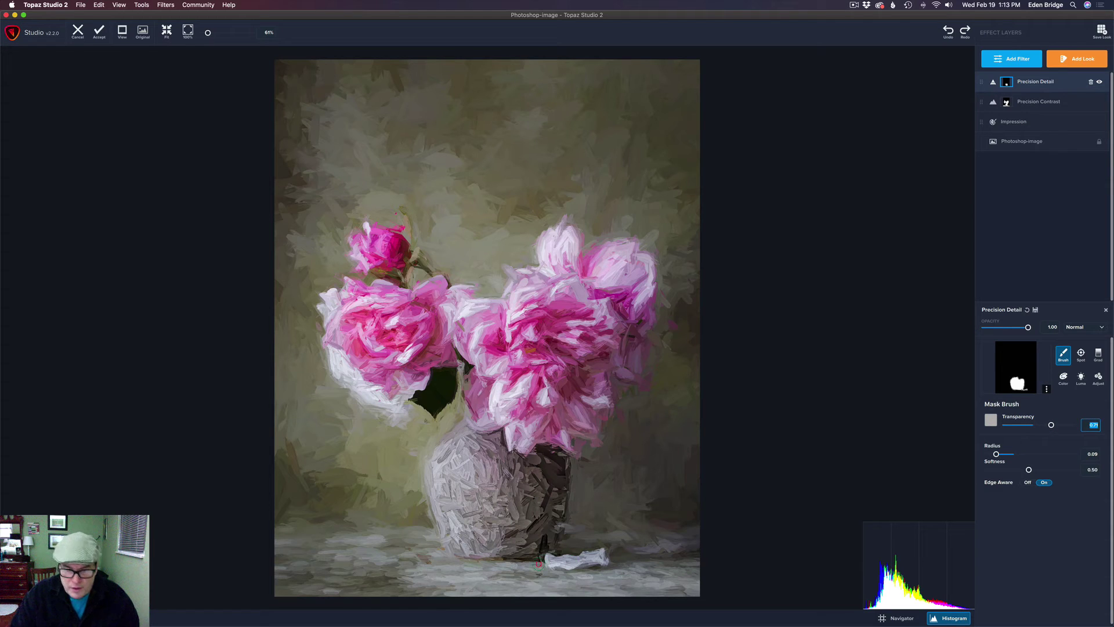
mouse_move(547, 559)
mouse_down()
mouse_move(606, 556)
mouse_move(561, 560)
mouse_up()
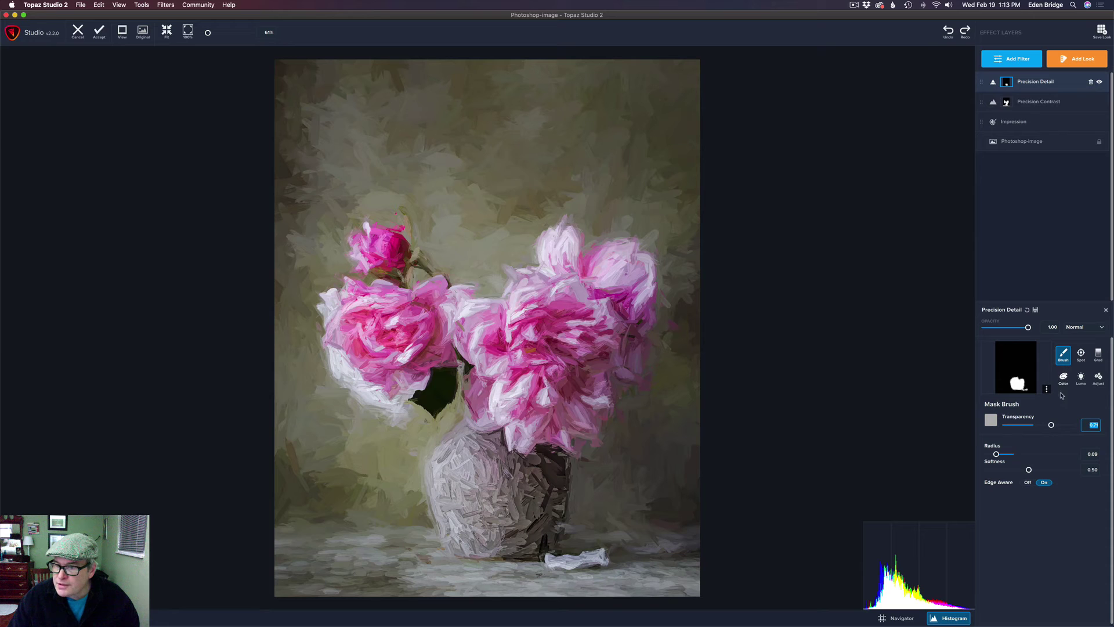
drag(1007, 453, 1018, 454)
mouse_move(307, 568)
mouse_down()
mouse_move(285, 545)
mouse_move(425, 550)
mouse_move(293, 577)
mouse_move(490, 580)
mouse_move(604, 598)
mouse_move(690, 582)
mouse_move(598, 593)
mouse_up()
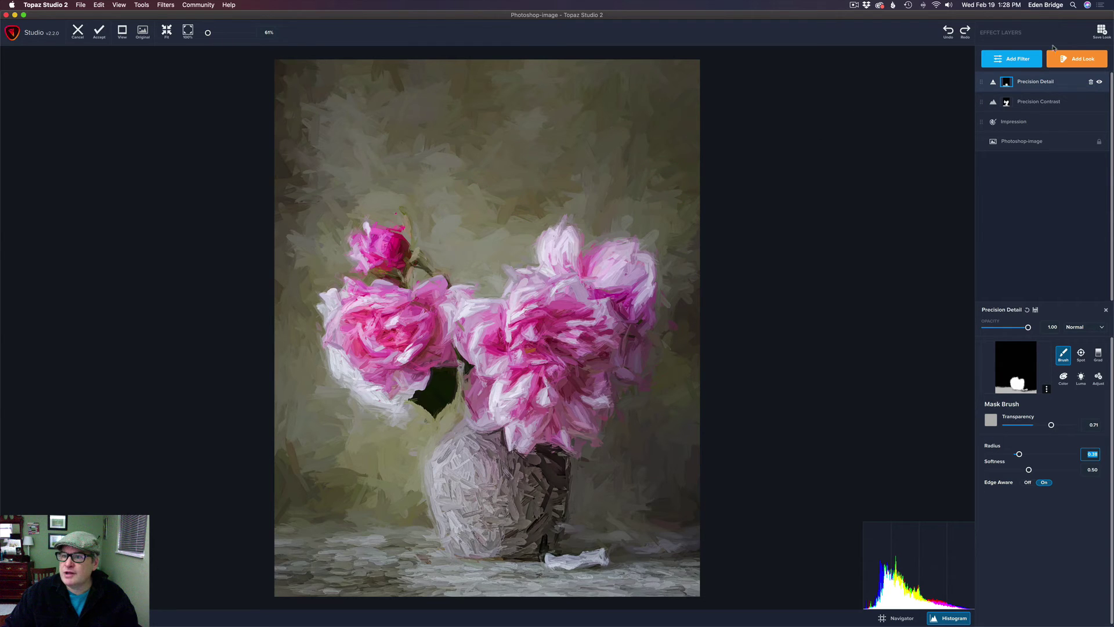
Add a Color Theme filter and change the second color of the new theme to the muted purple 524657.
click(1021, 61)
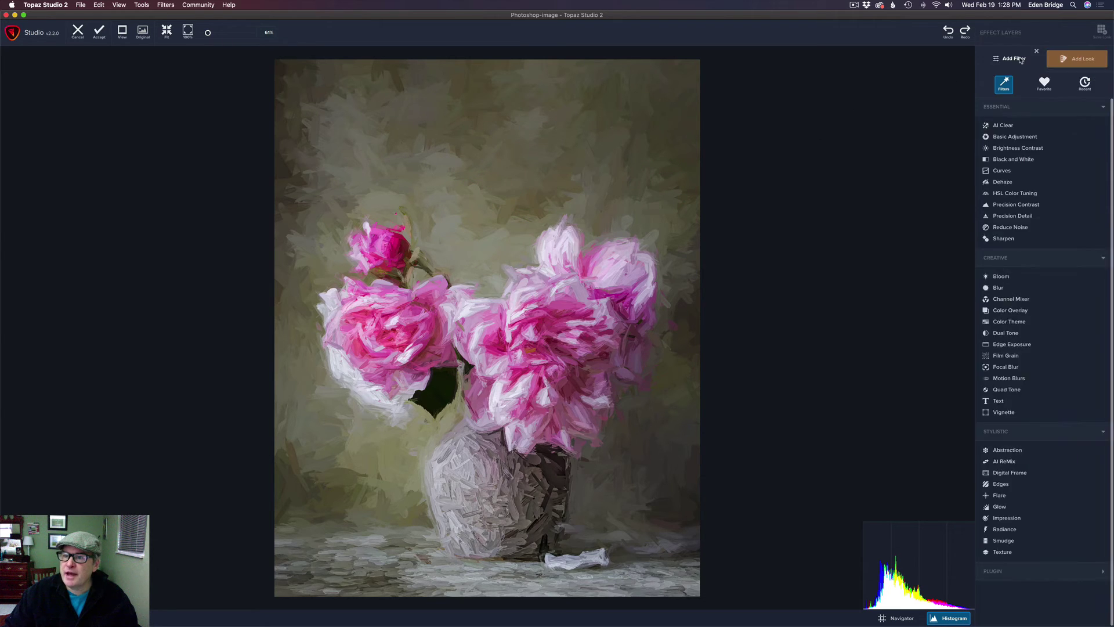
click(1020, 321)
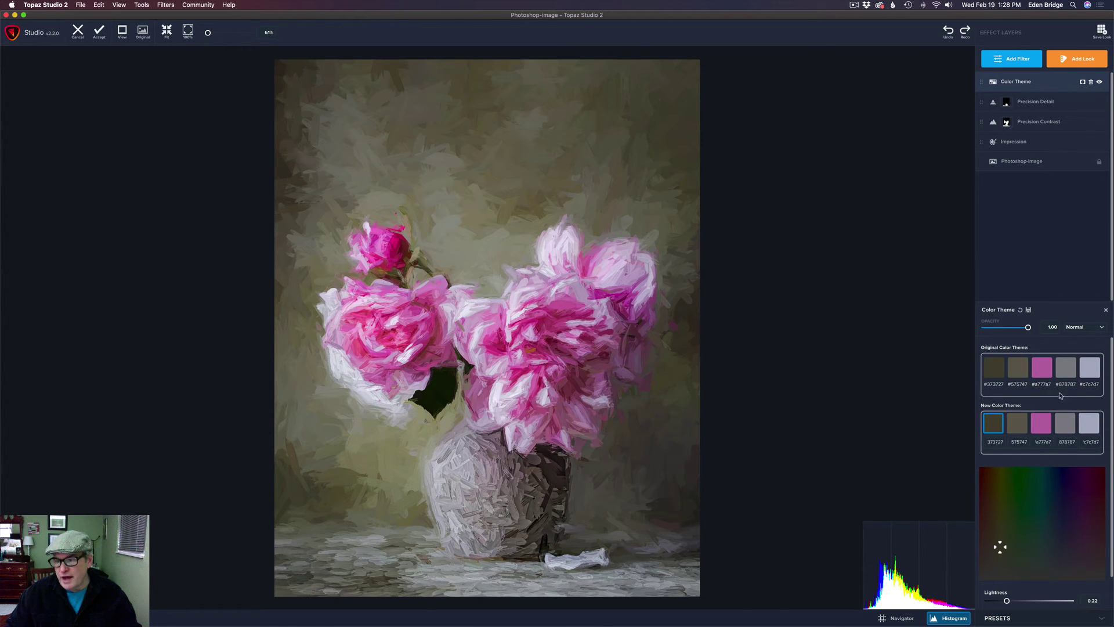
click(1020, 425)
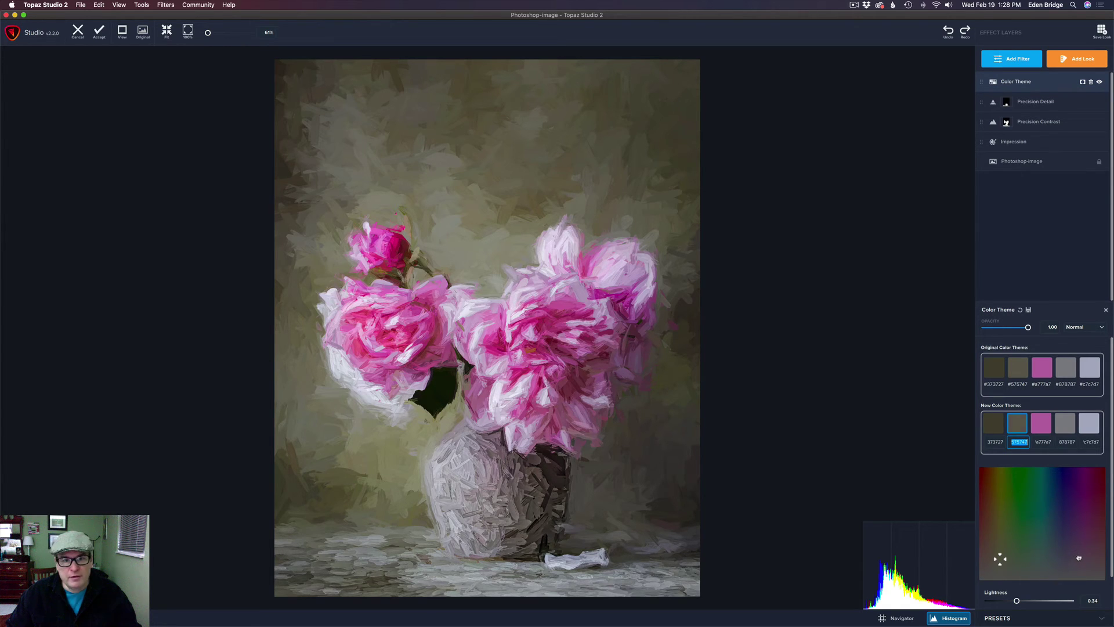
click(1079, 559)
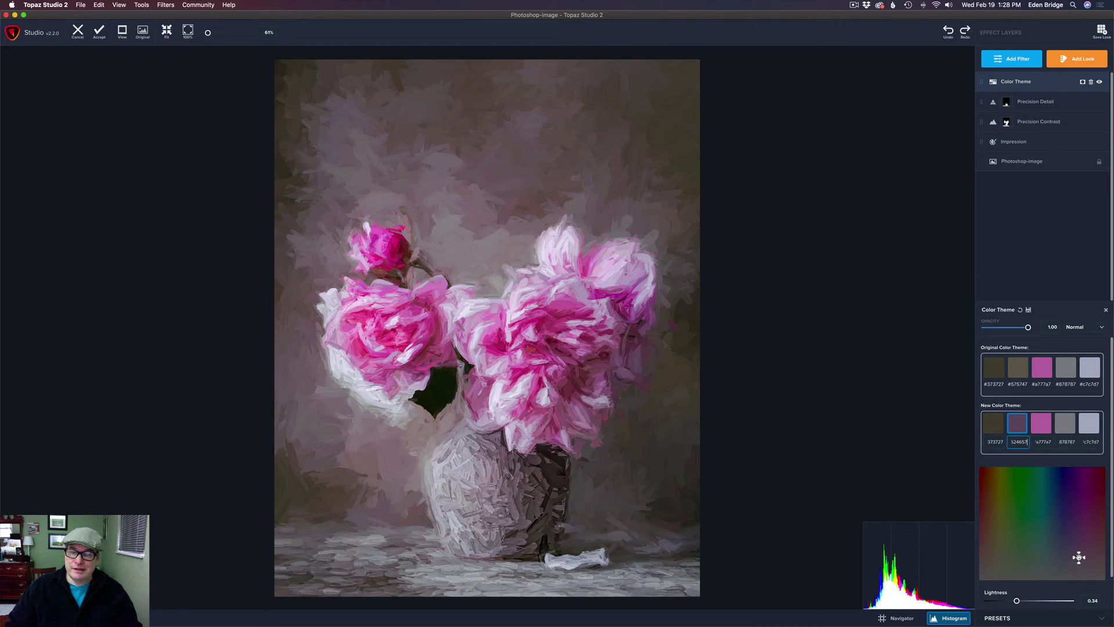
Toggle the Color Theme filter off and on to compare the background color, and reselect the theme's second new color.
click(1100, 83)
click(1100, 83)
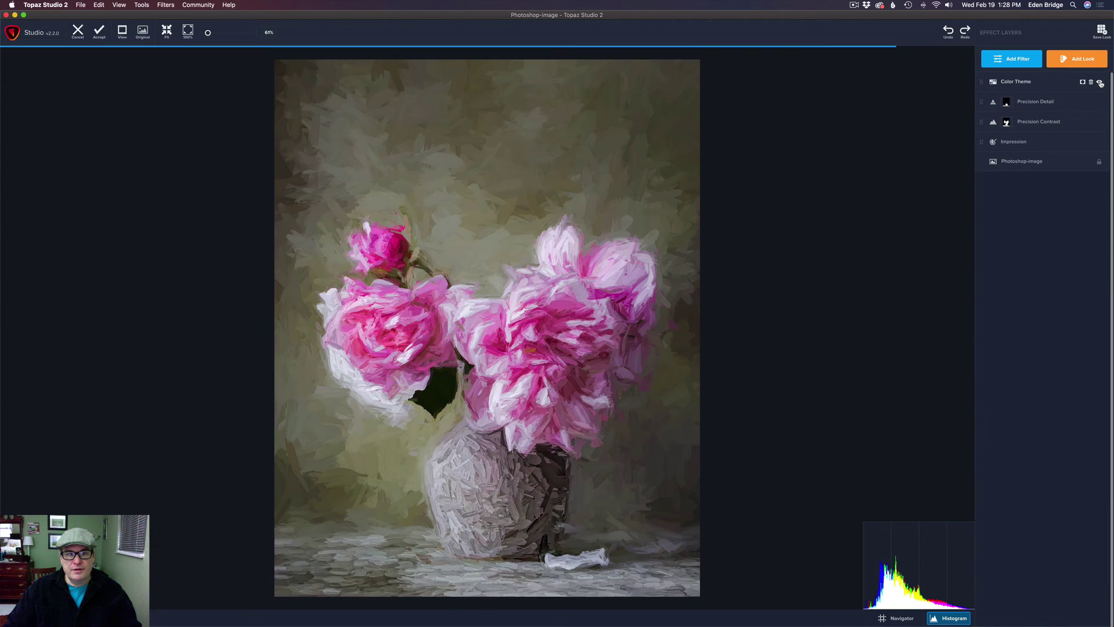
click(1031, 83)
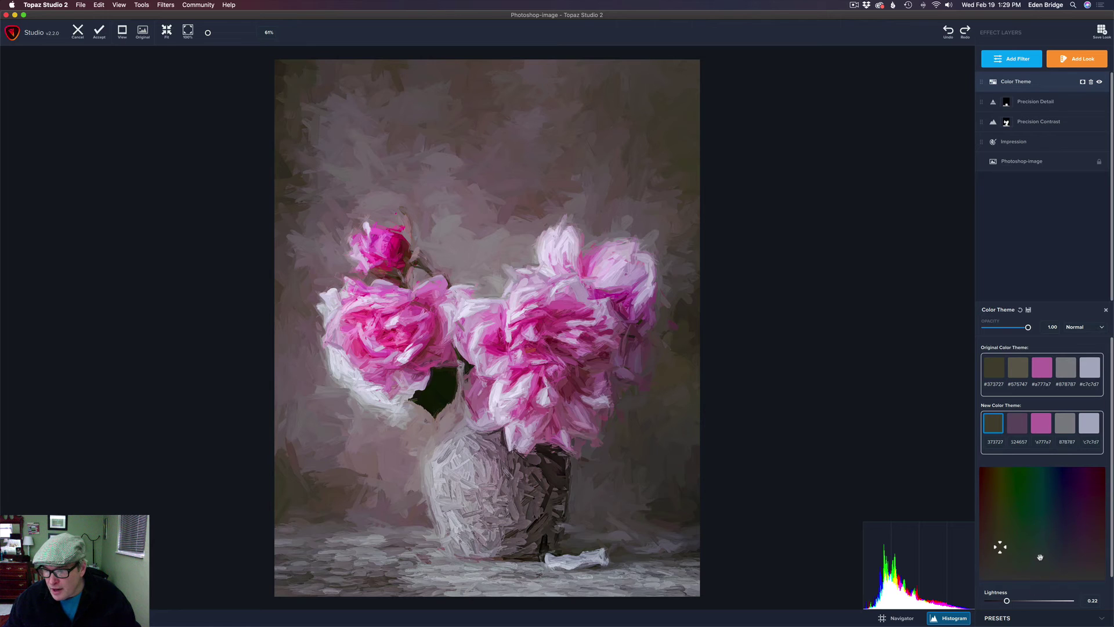
click(1020, 427)
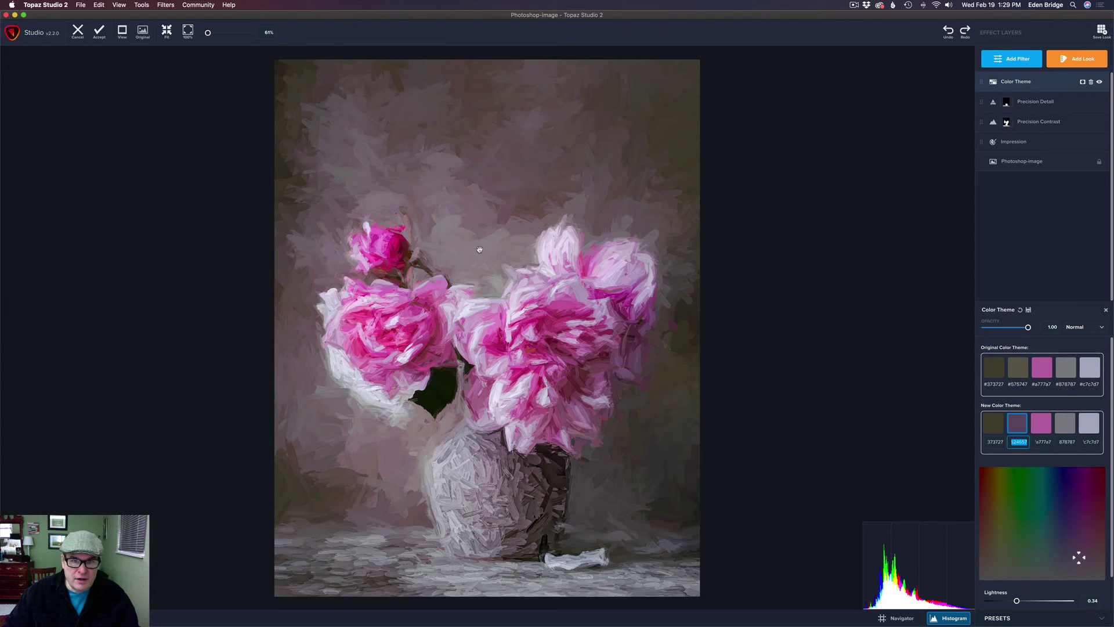
Tint the fourth color of the new theme from gray toward mauve, and compare the image with Color Theme off and on.
click(1067, 425)
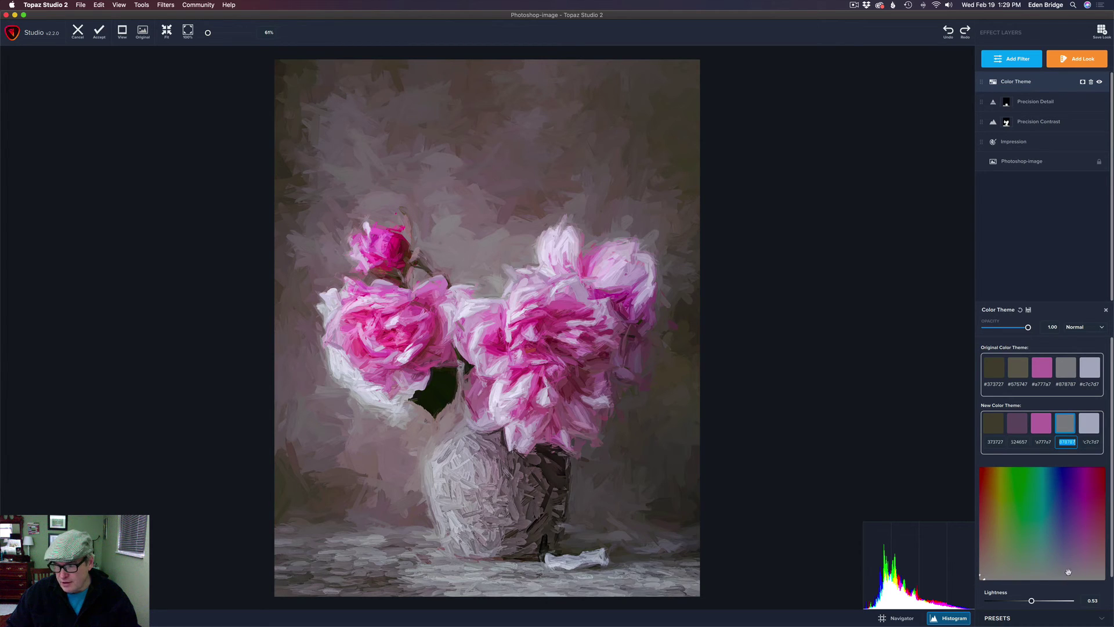
click(1084, 572)
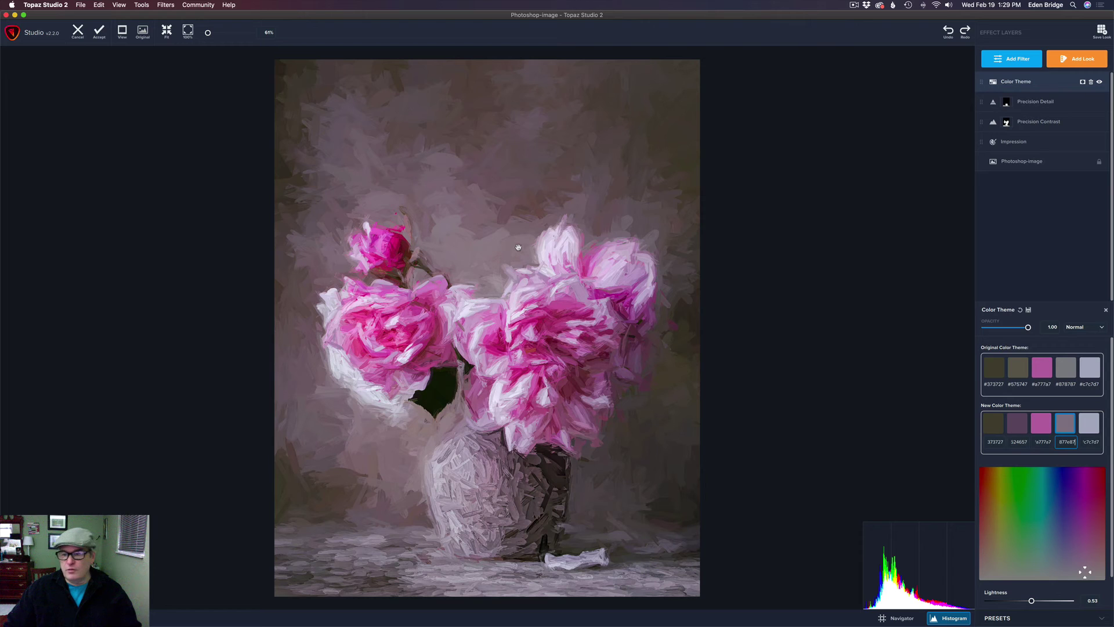
click(1086, 572)
click(1085, 573)
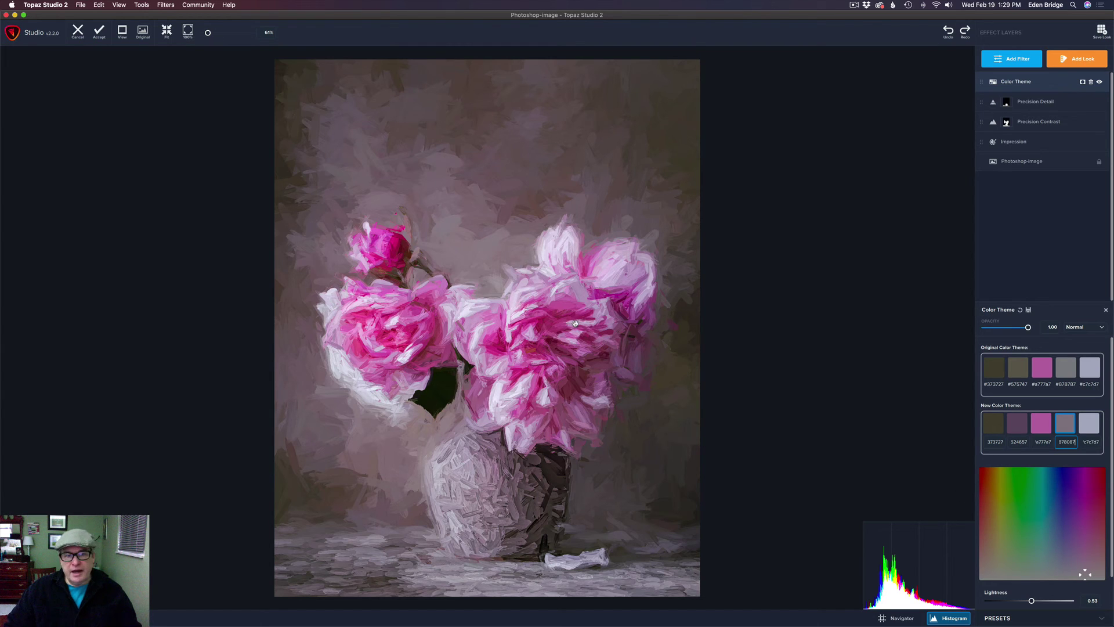
click(1100, 83)
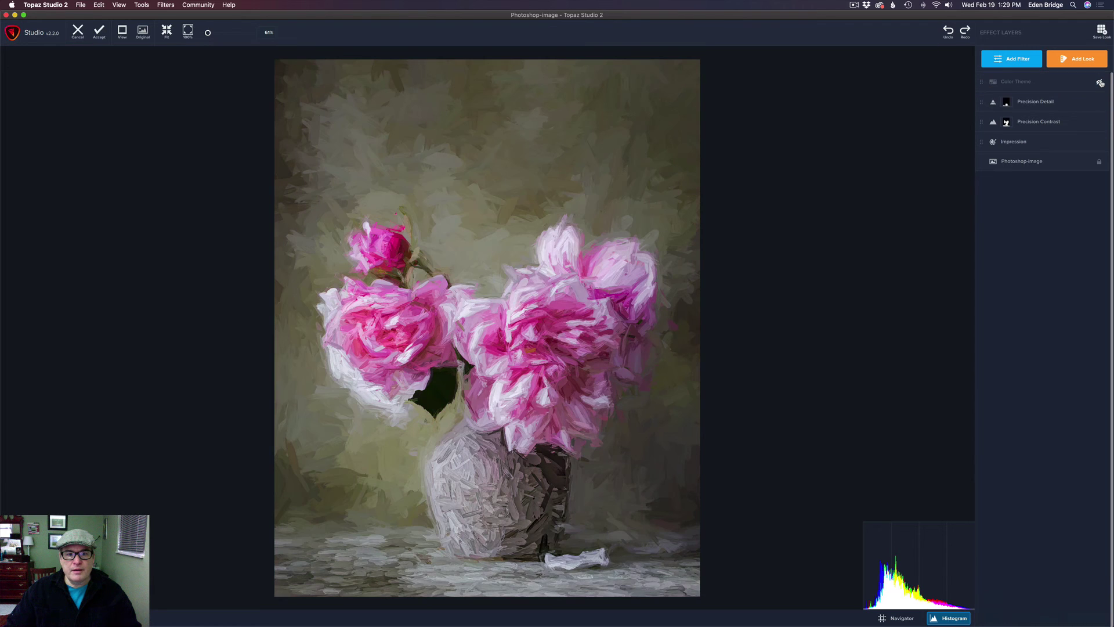
click(1101, 83)
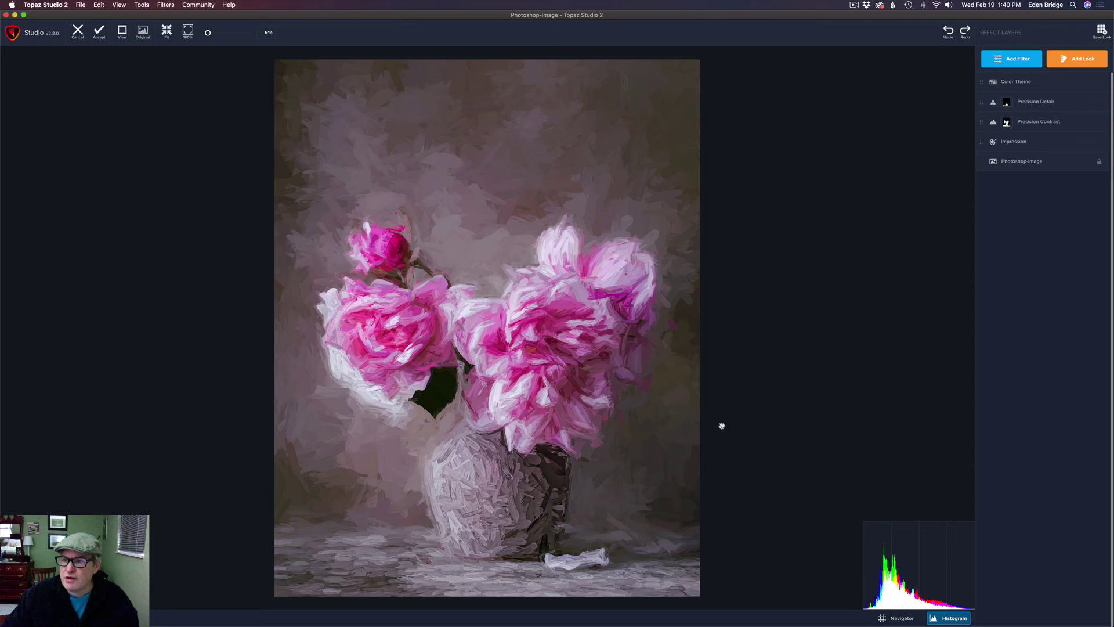
Add an HSL Color Tuning filter and lower its magenta saturation to -1.00.
click(1013, 60)
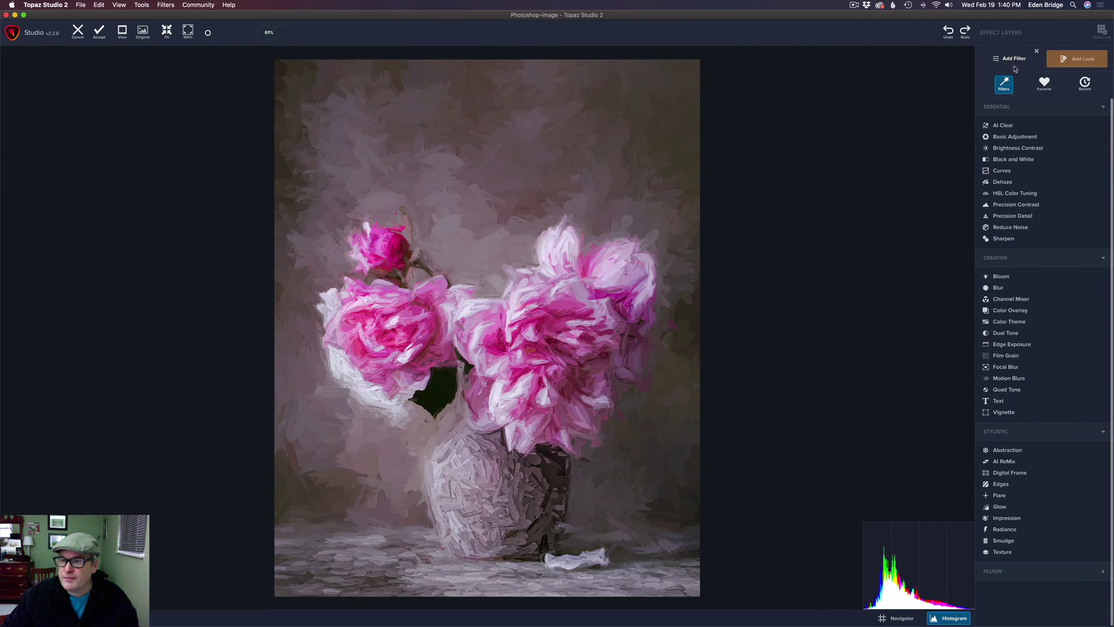
click(1023, 196)
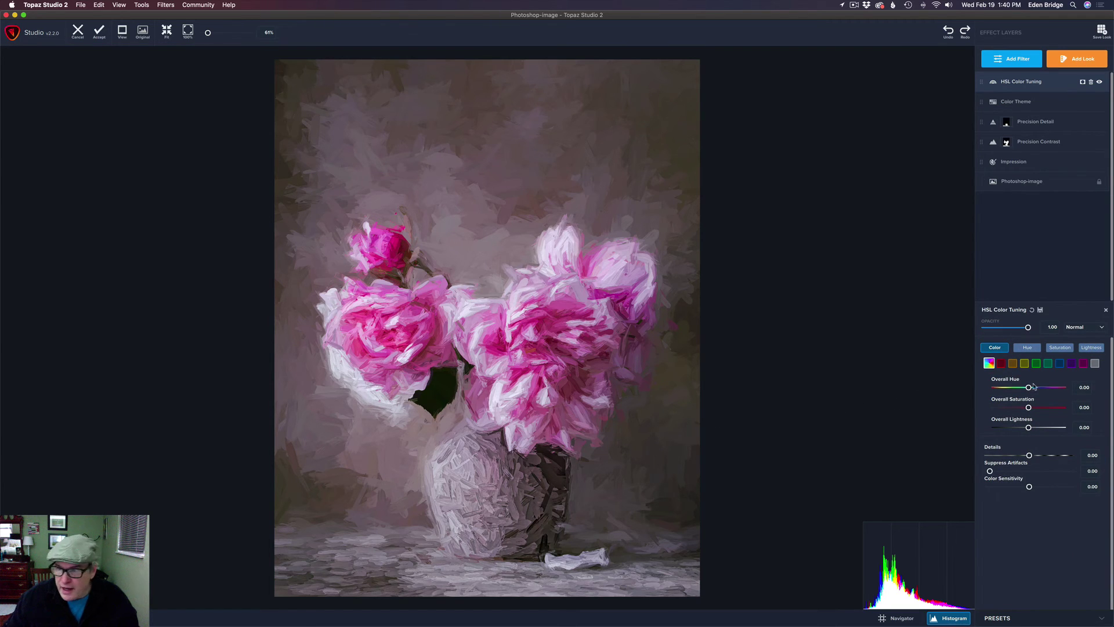
click(1082, 363)
drag(1030, 408, 898, 402)
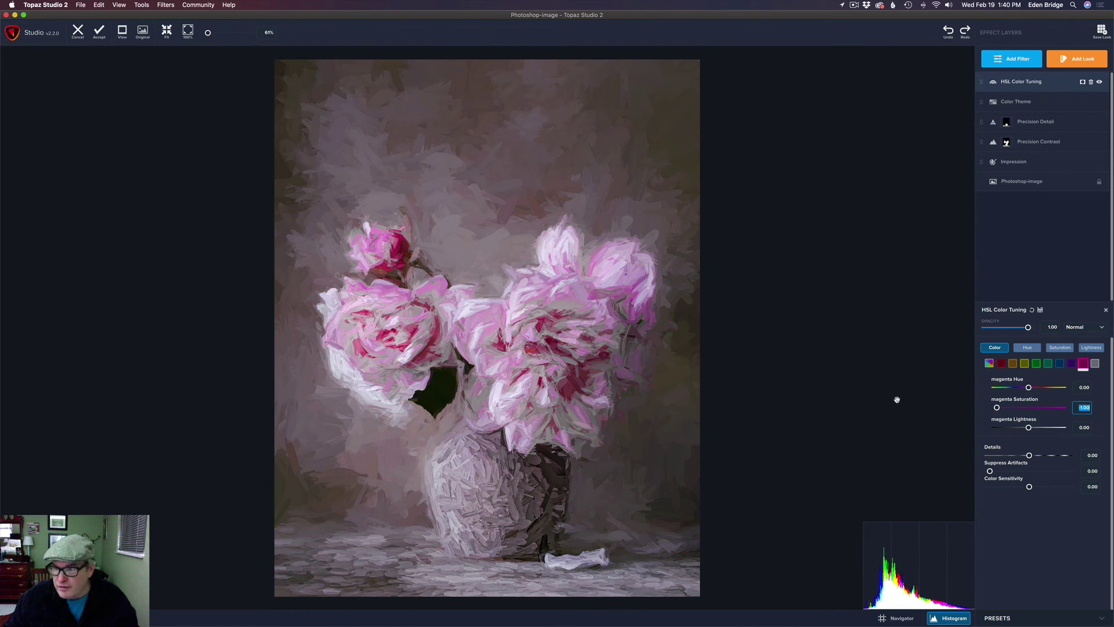
Lower the purple saturation to -0.52 and the red saturation to -0.24 in HSL Color Tuning.
click(1072, 364)
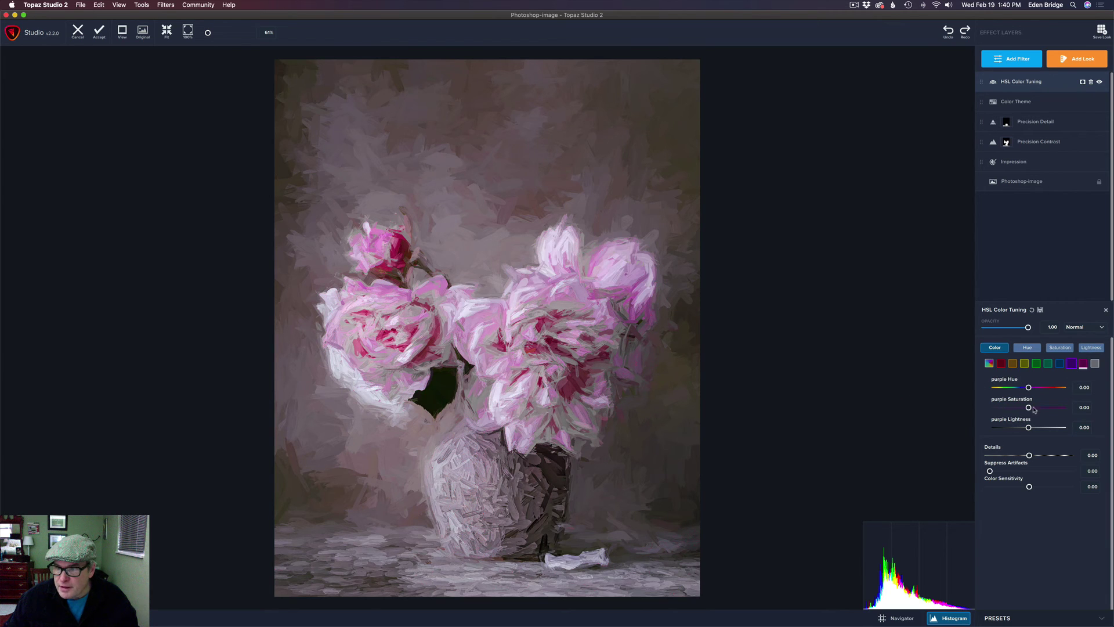
drag(1029, 409, 1008, 407)
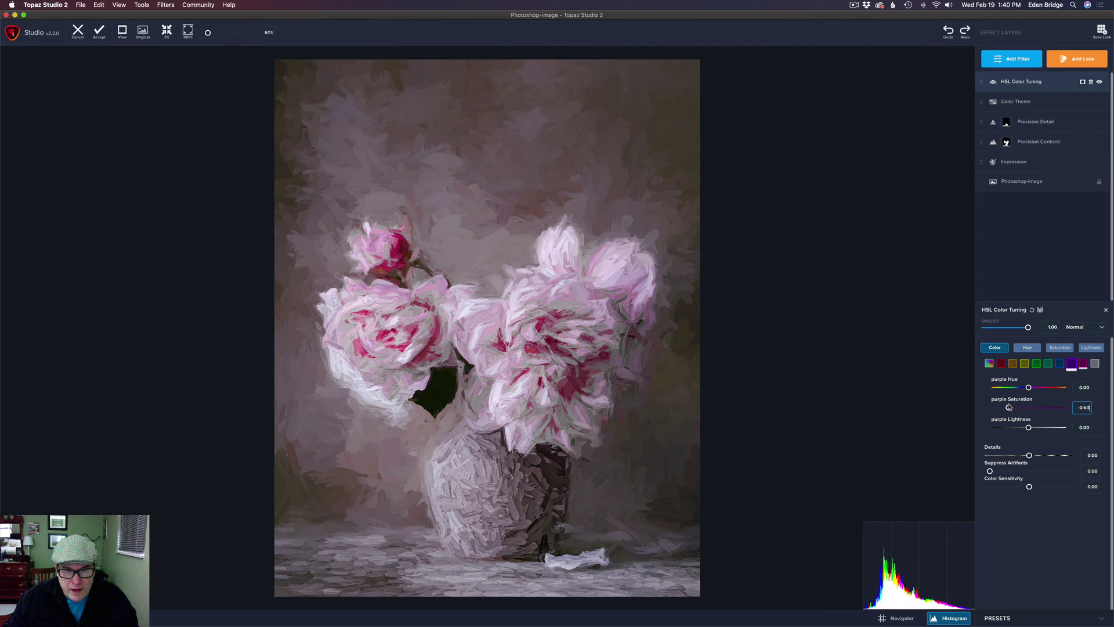
drag(1008, 408, 1013, 407)
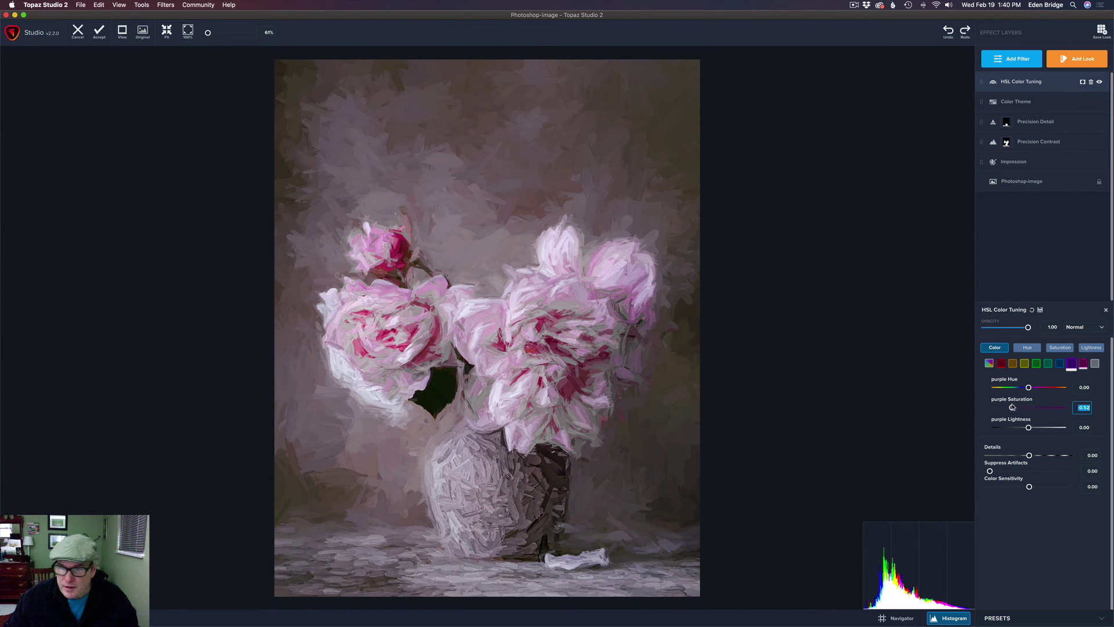
click(1001, 363)
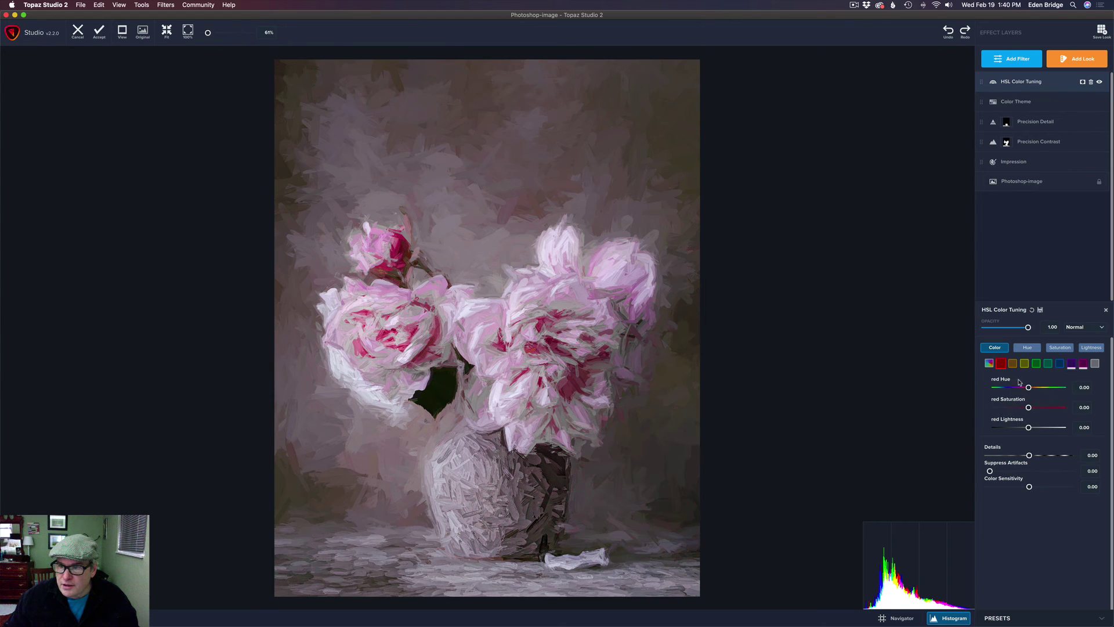
drag(1028, 408, 1021, 407)
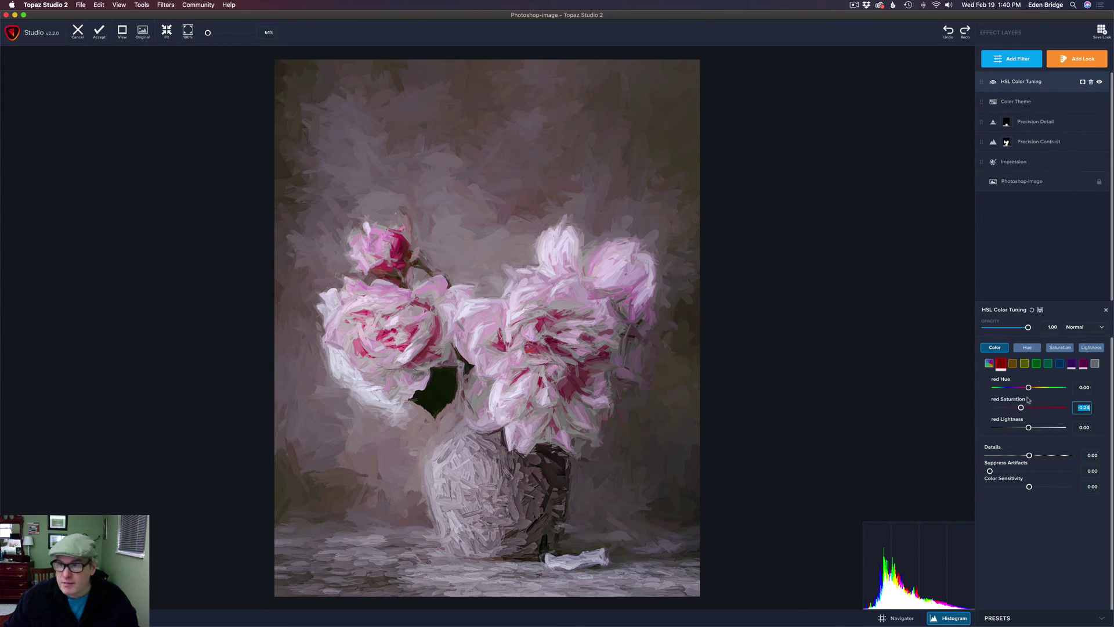
Add an inverted black mask to HSL Color Tuning and paint the effect over the vase in white at transparency 1.00.
click(1083, 82)
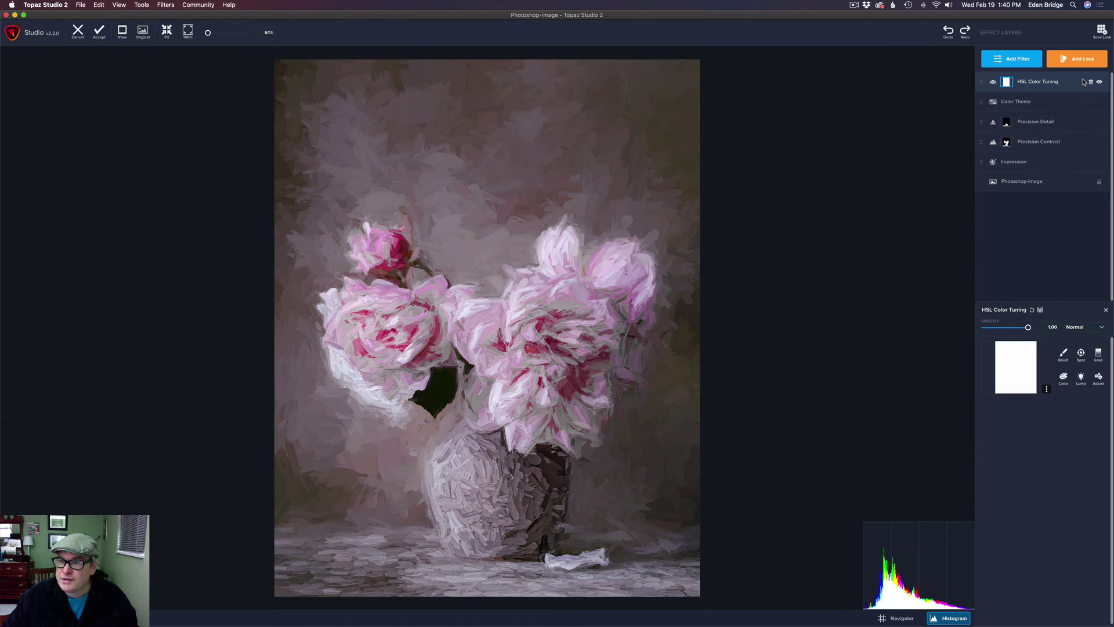
click(1047, 390)
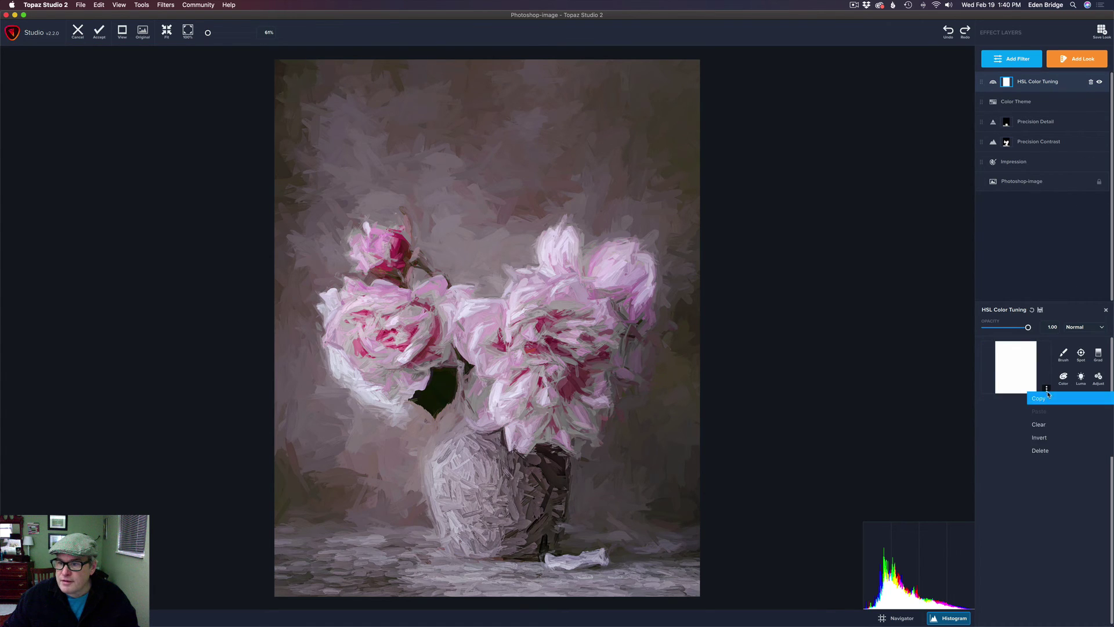
click(1052, 441)
click(1063, 354)
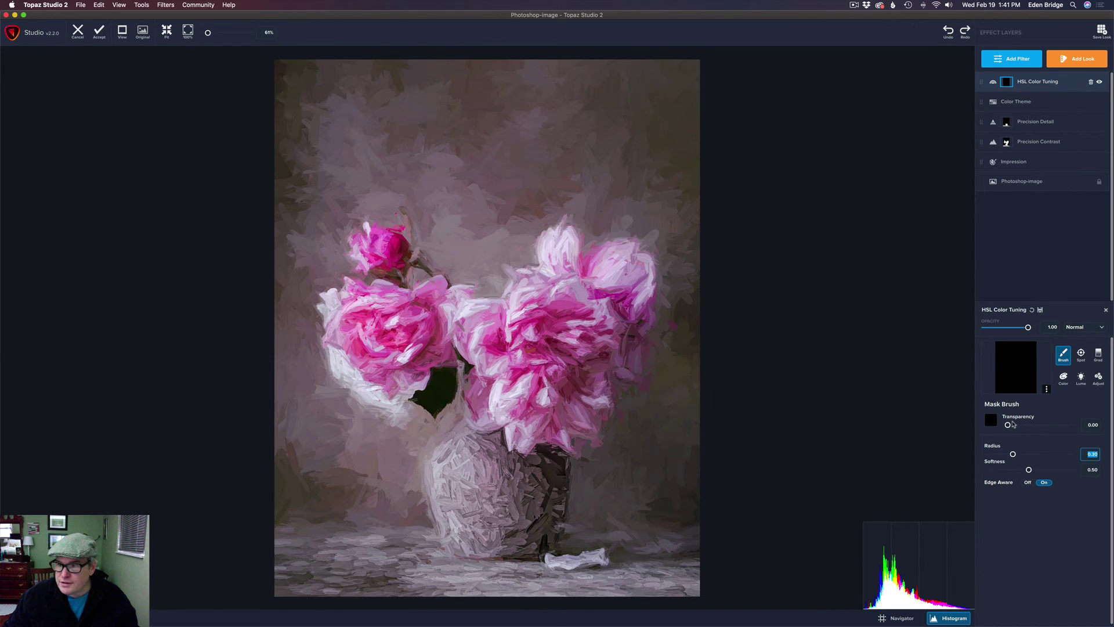
drag(1007, 426, 1112, 427)
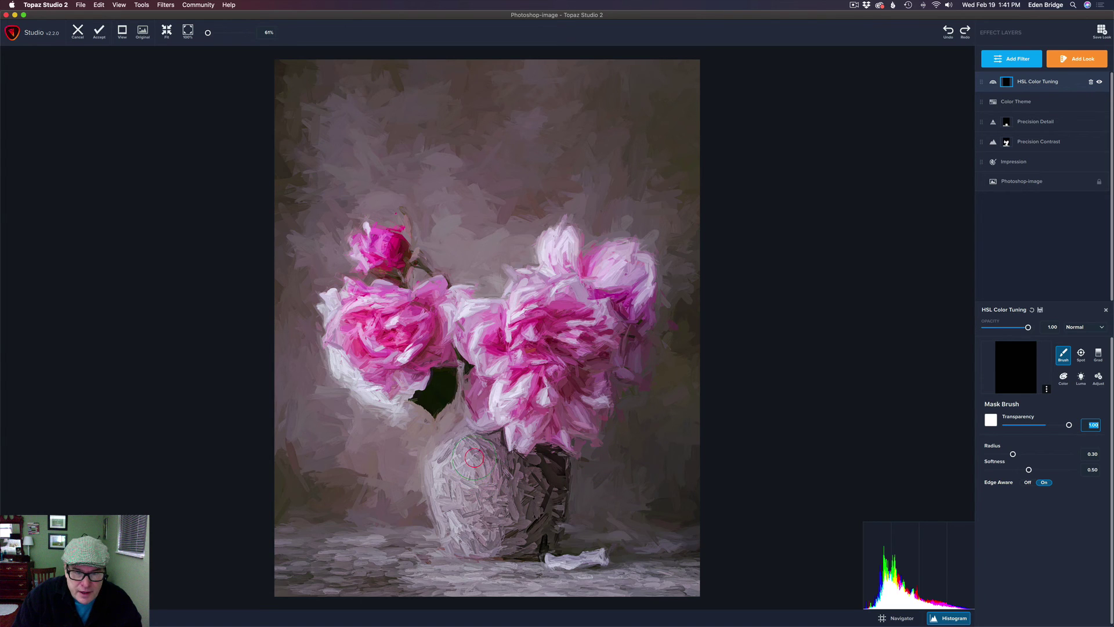
mouse_move(469, 448)
mouse_down()
mouse_move(462, 516)
mouse_move(446, 473)
mouse_move(468, 541)
mouse_move(533, 540)
mouse_move(541, 515)
mouse_move(547, 459)
mouse_move(515, 526)
mouse_move(507, 474)
mouse_move(482, 493)
mouse_move(493, 446)
mouse_move(480, 474)
mouse_move(458, 484)
mouse_move(443, 469)
mouse_move(437, 525)
mouse_up()
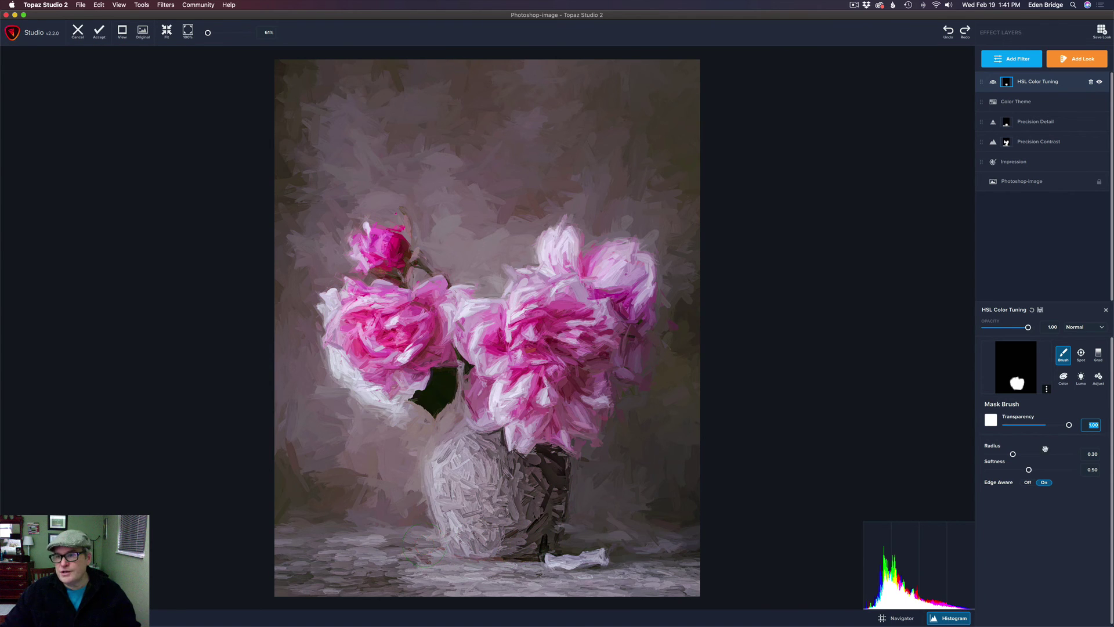
Set the HSL Color Tuning opacity to 0.50, comparing the vase with the filter off and on.
click(1099, 83)
click(1099, 83)
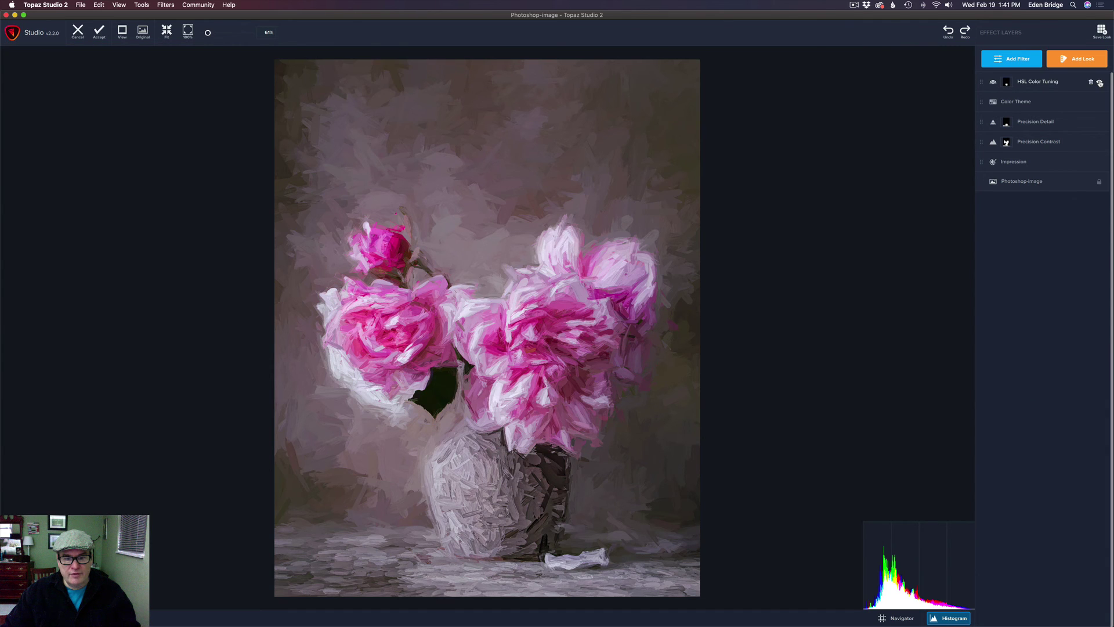
click(1059, 84)
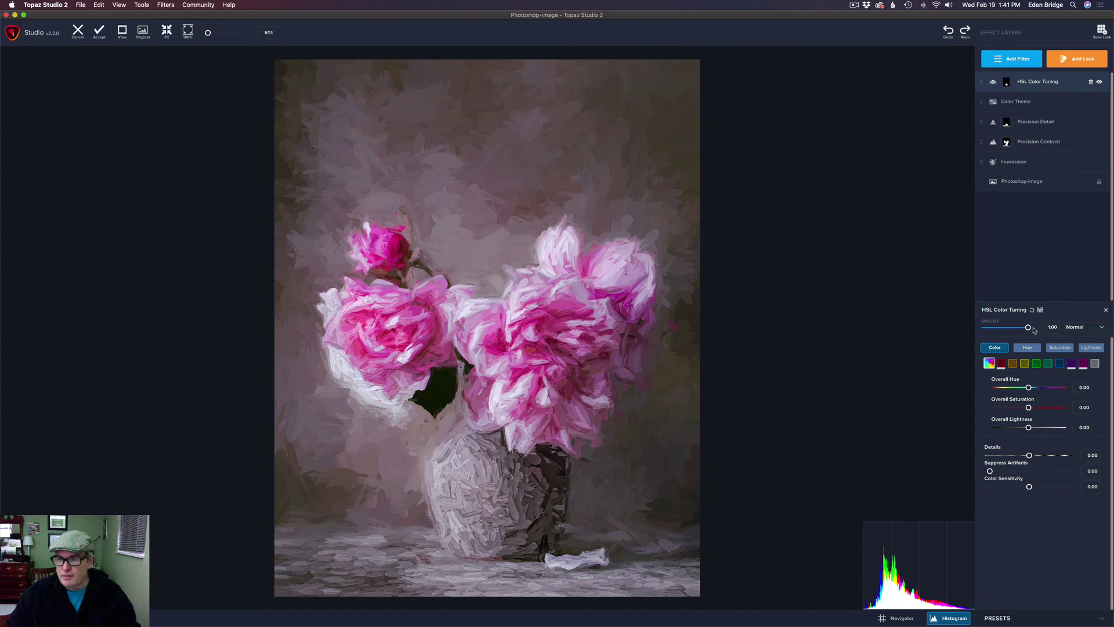
mouse_move(1028, 328)
mouse_down()
mouse_move(942, 319)
mouse_move(1007, 327)
mouse_up()
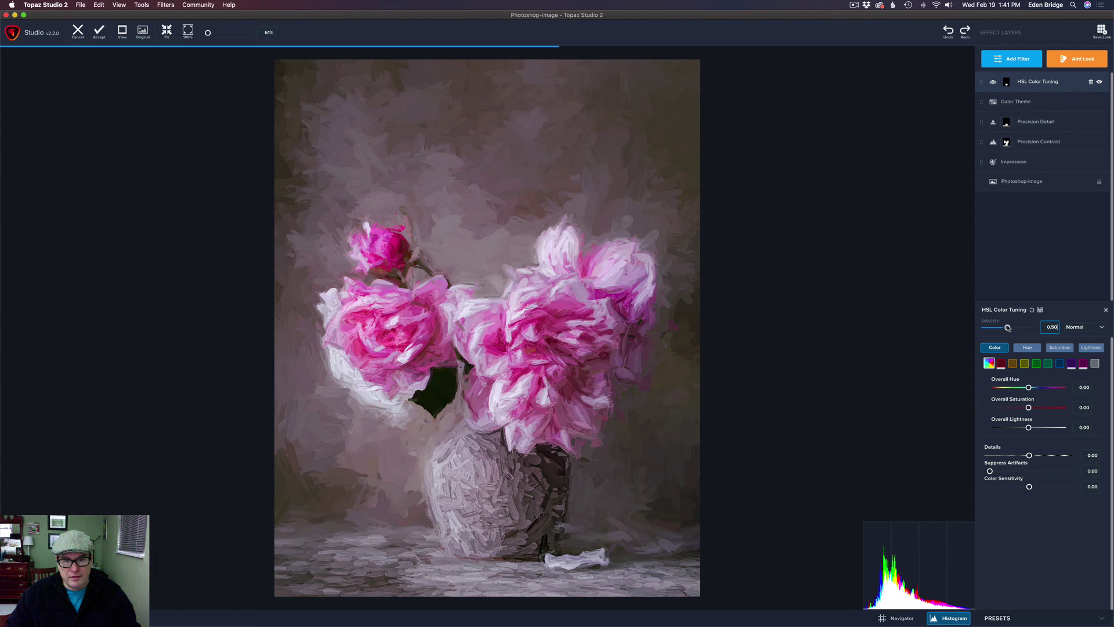
click(1100, 83)
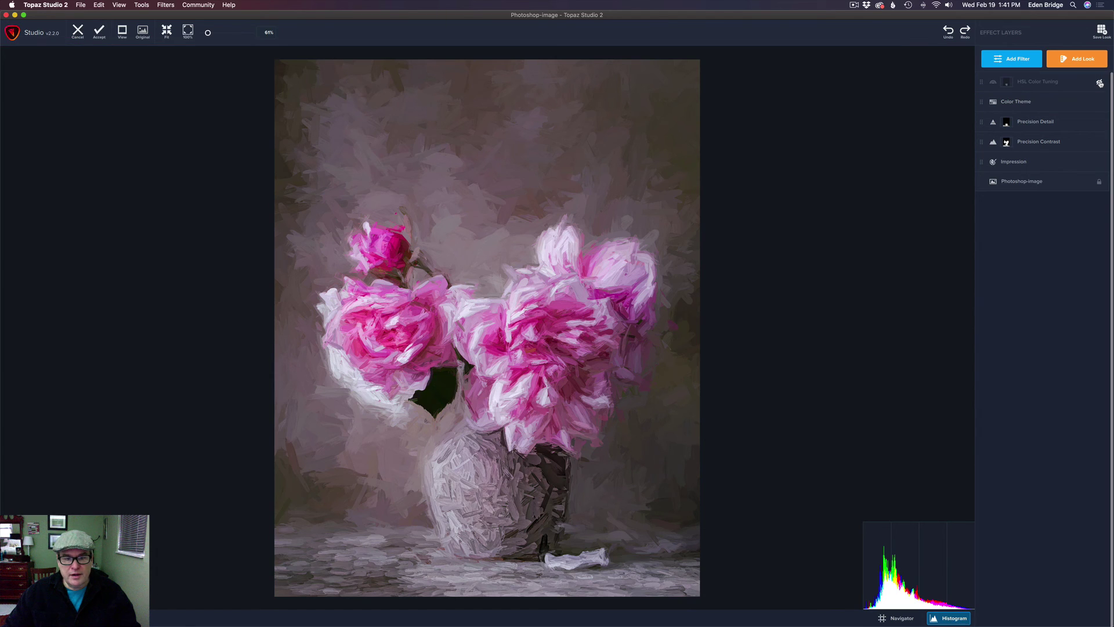
click(1100, 83)
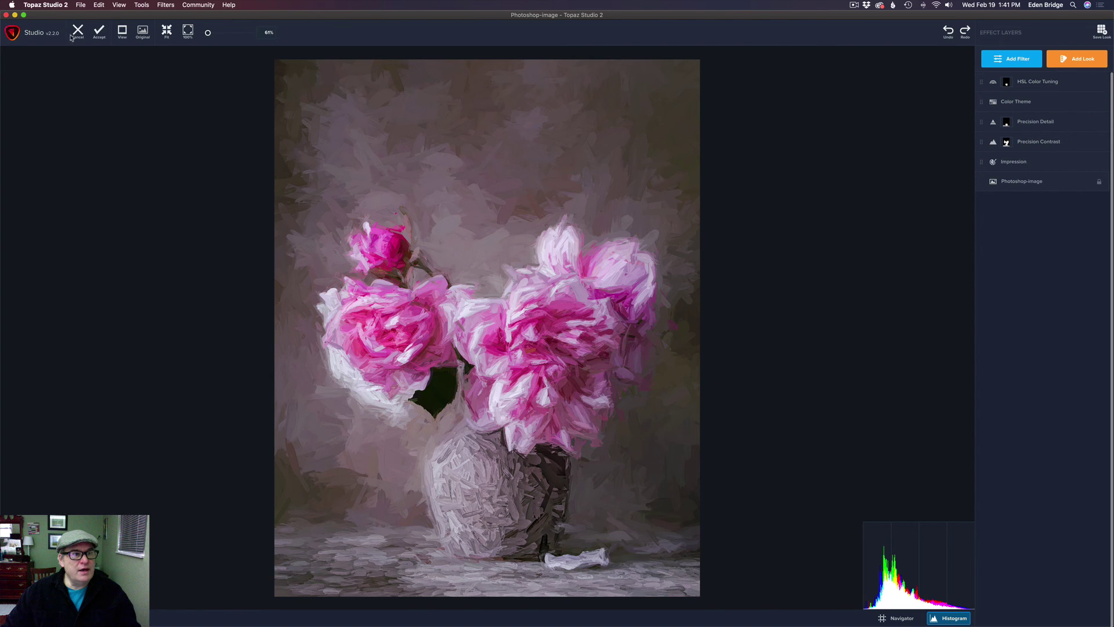
Accept the Topaz Studio edits to return to Photoshop, and add a new empty layer above Layer 1.
click(99, 32)
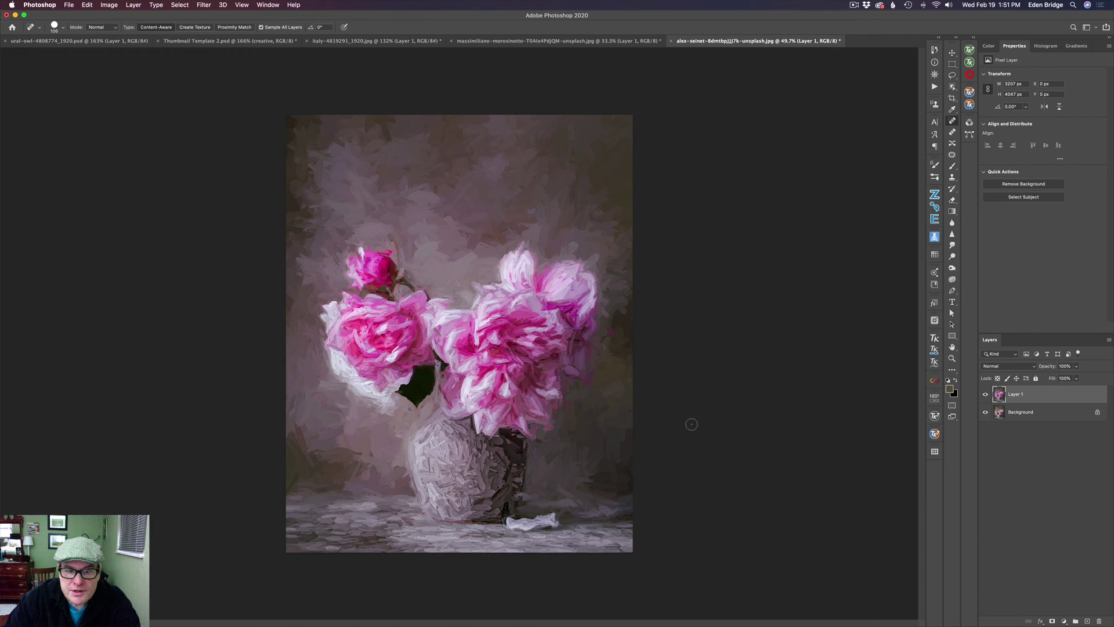
scroll(569, 328, up, 5)
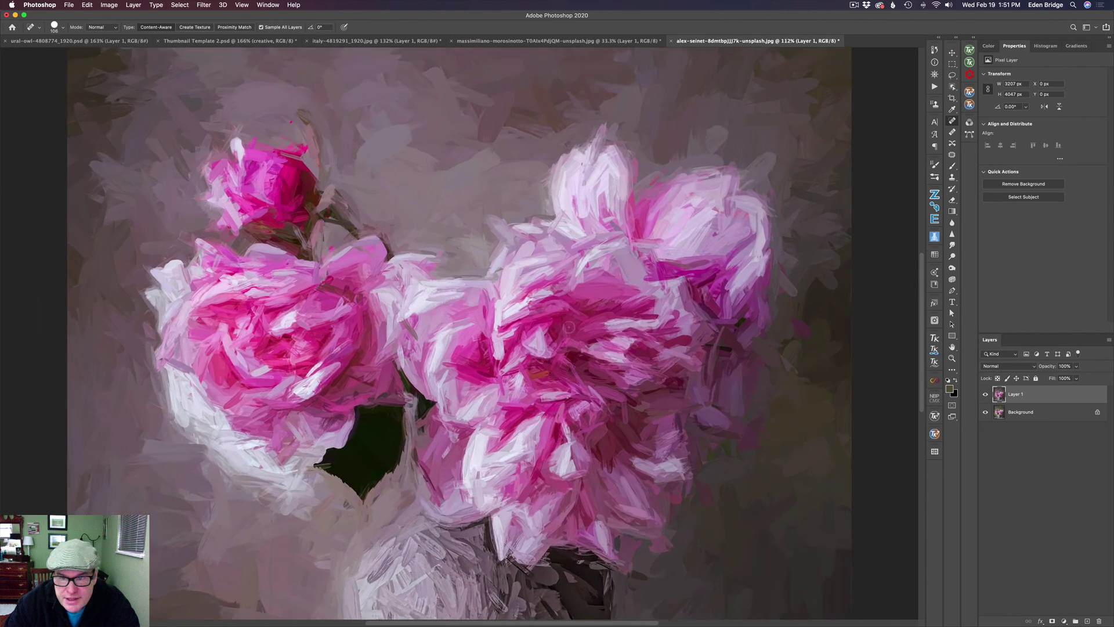
scroll(569, 328, up, 2)
scroll(580, 302, right, 5)
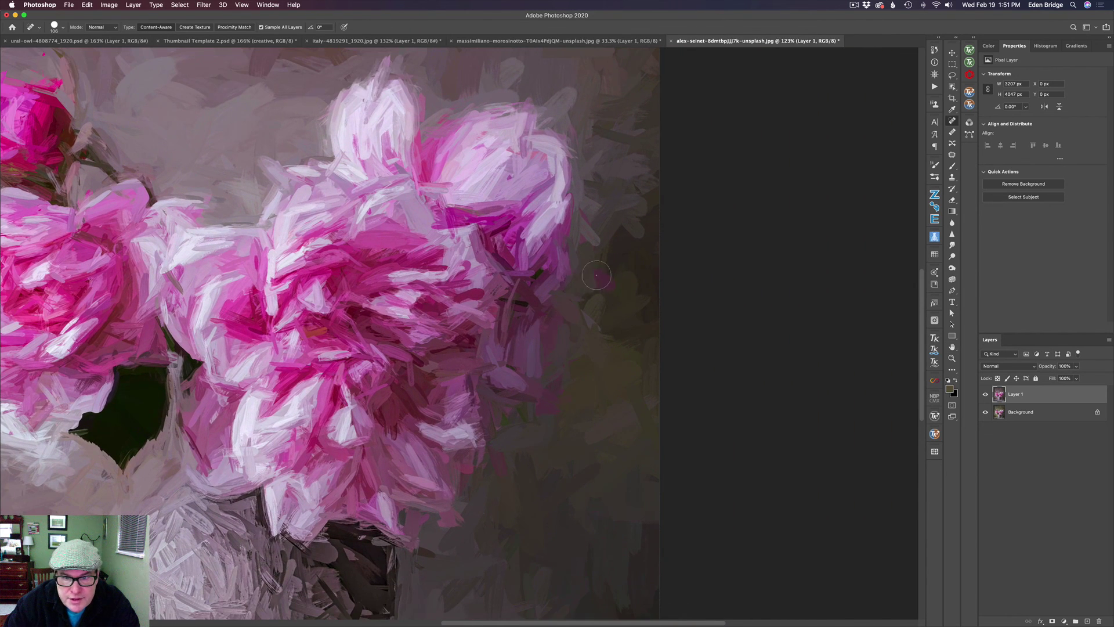
scroll(600, 317, down, 2)
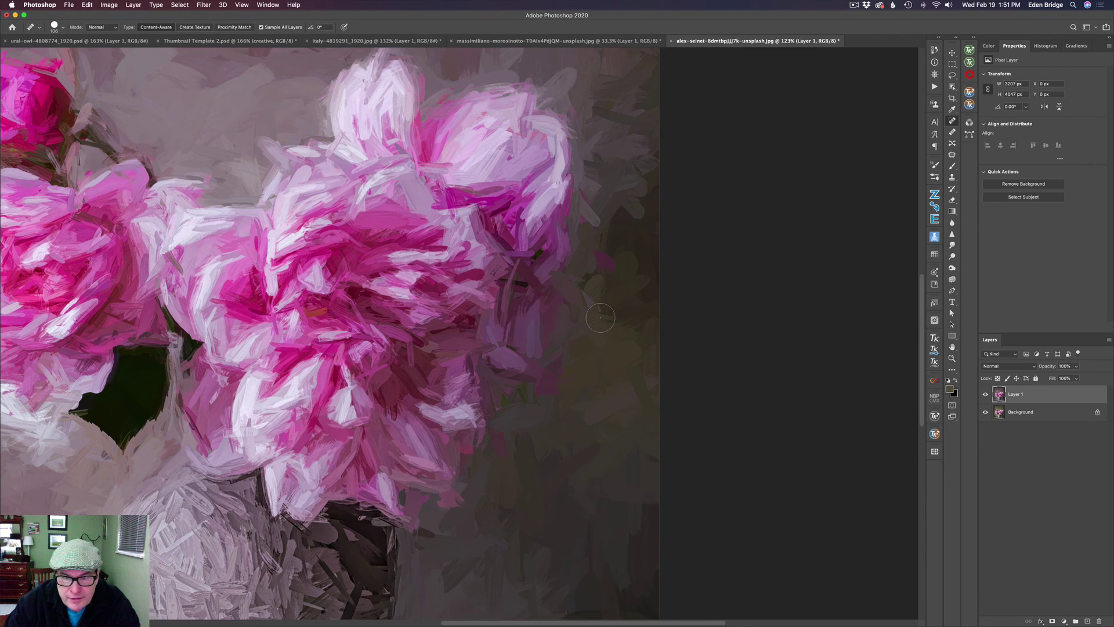
scroll(600, 318, down, 2)
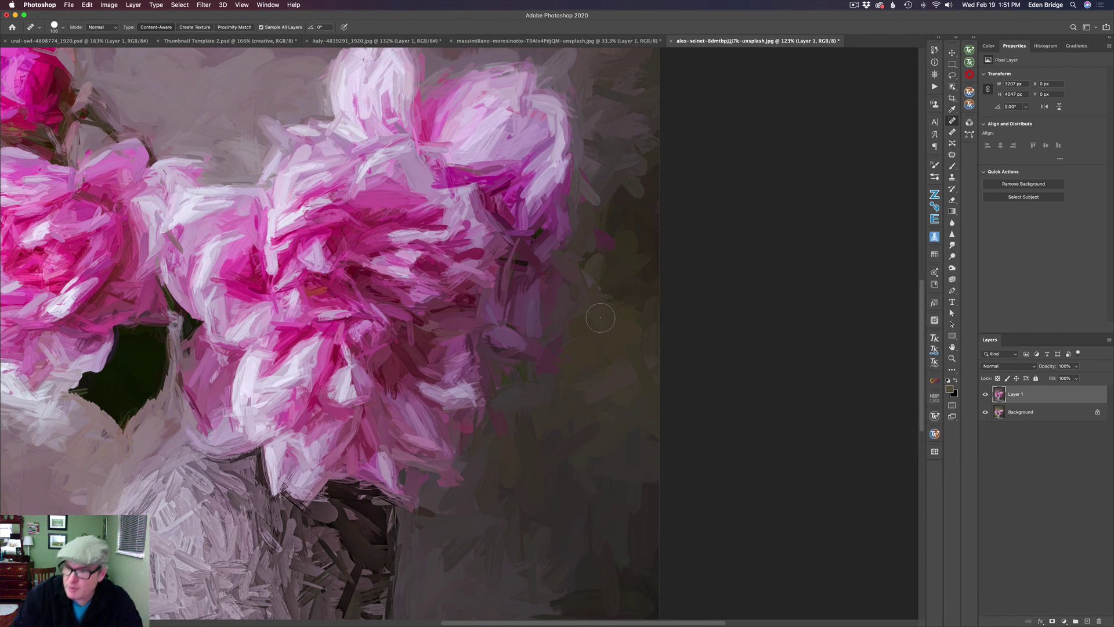
click(1087, 622)
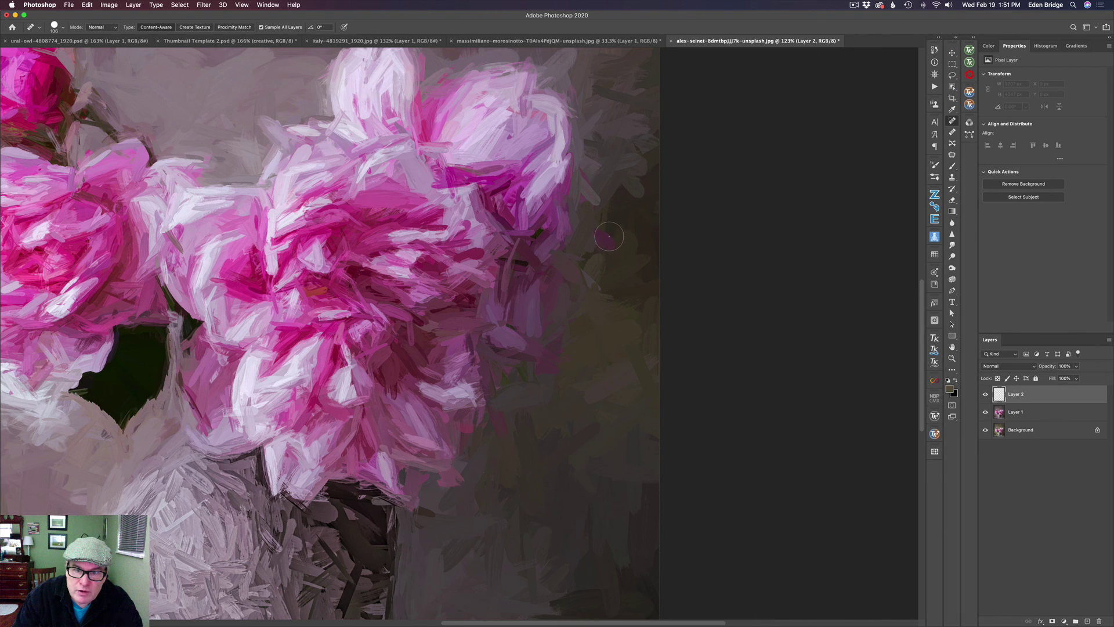
Remove the stray magenta and pink marks in the dark background beside and below the rightmost blooms with the Spot Healing Brush.
drag(602, 235, 601, 237)
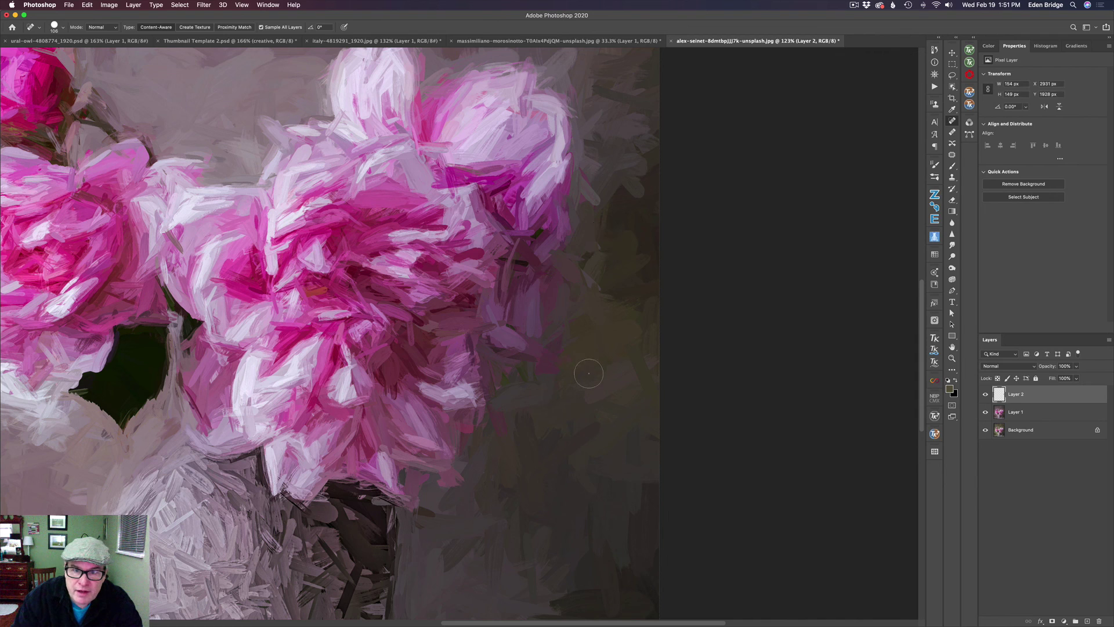
drag(558, 332, 544, 378)
drag(502, 432, 504, 418)
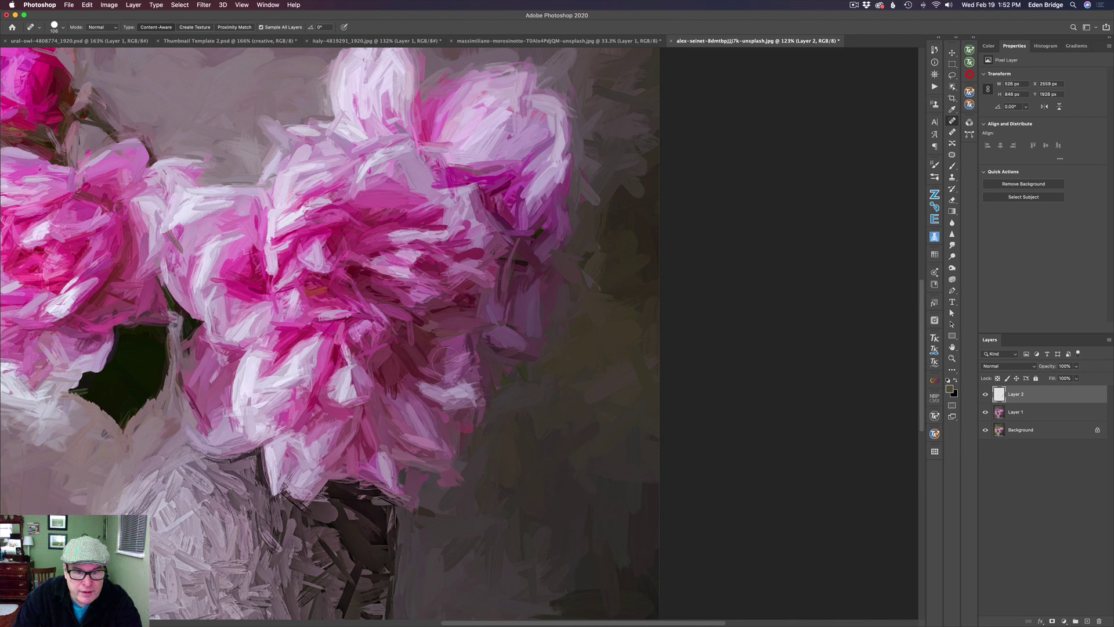
Remove the small pink speck above the upper-left rosebud with the Spot Healing Brush and return to the whole image.
drag(415, 356, 472, 368)
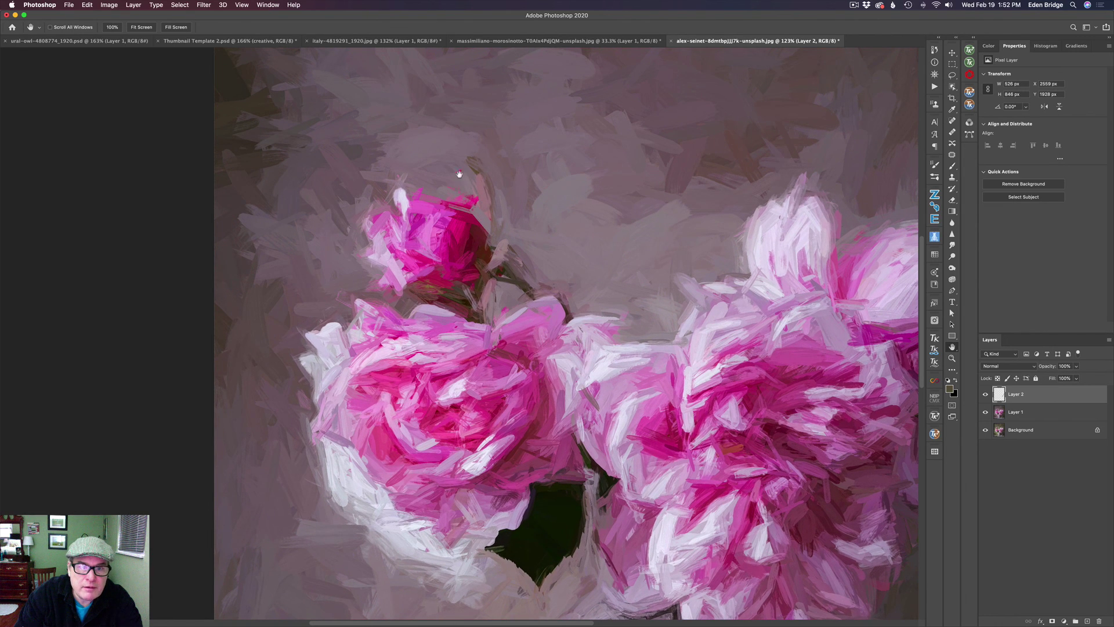
key(j)
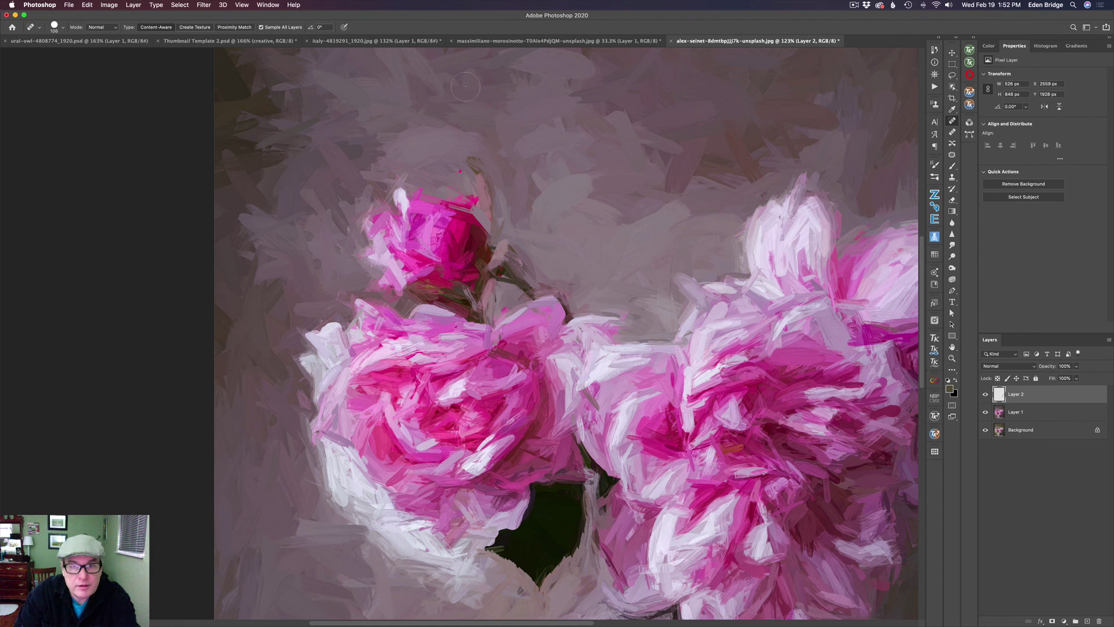
click(460, 171)
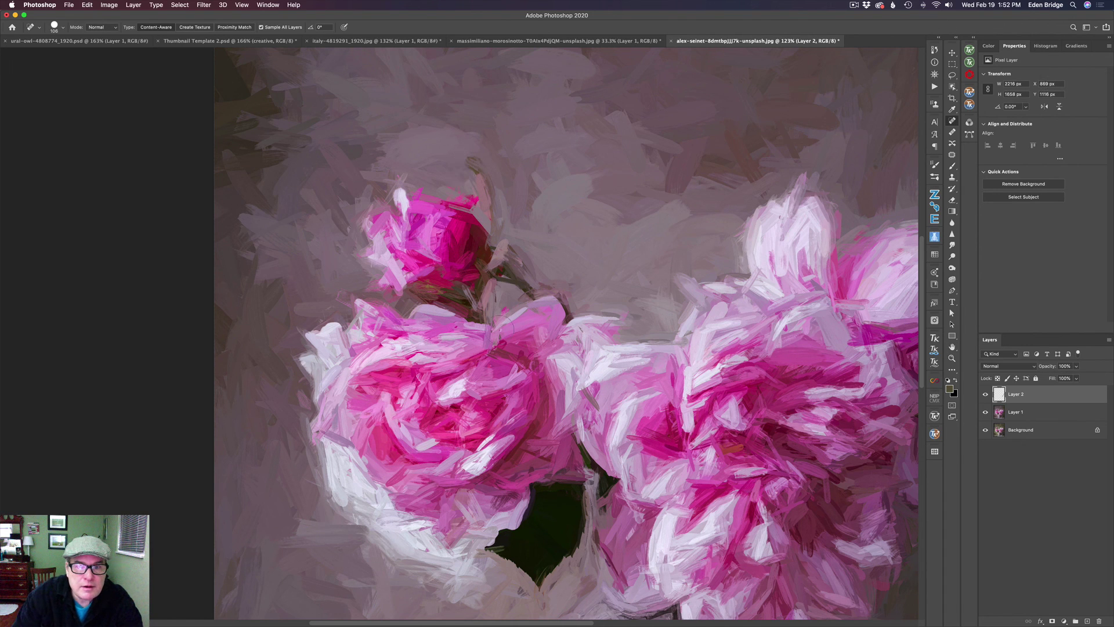
drag(617, 321, 425, 211)
scroll(425, 210, down, 5)
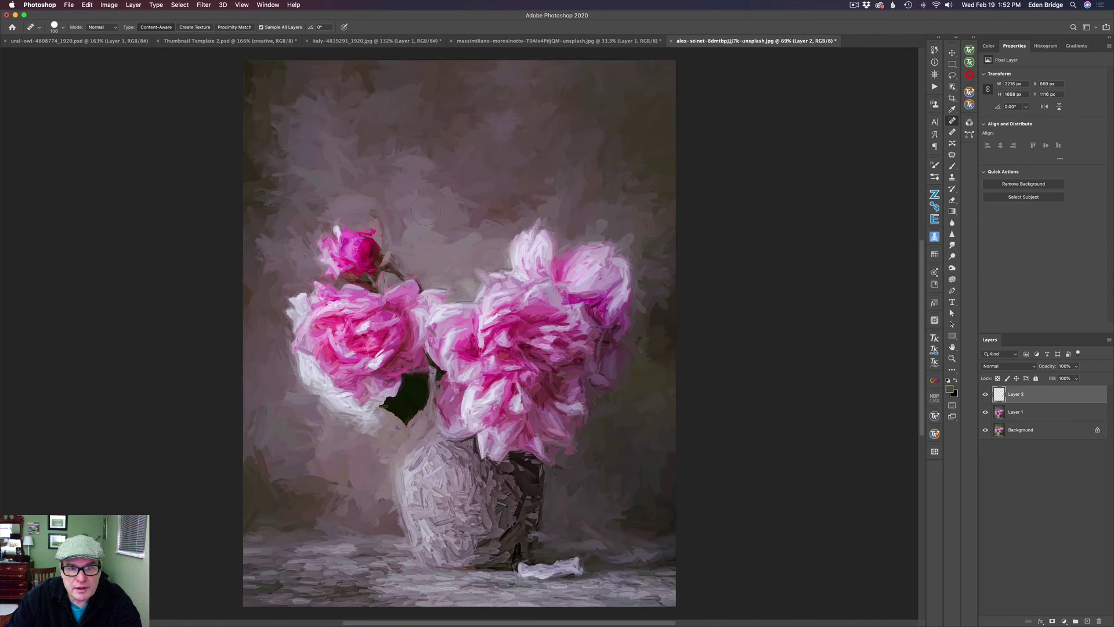